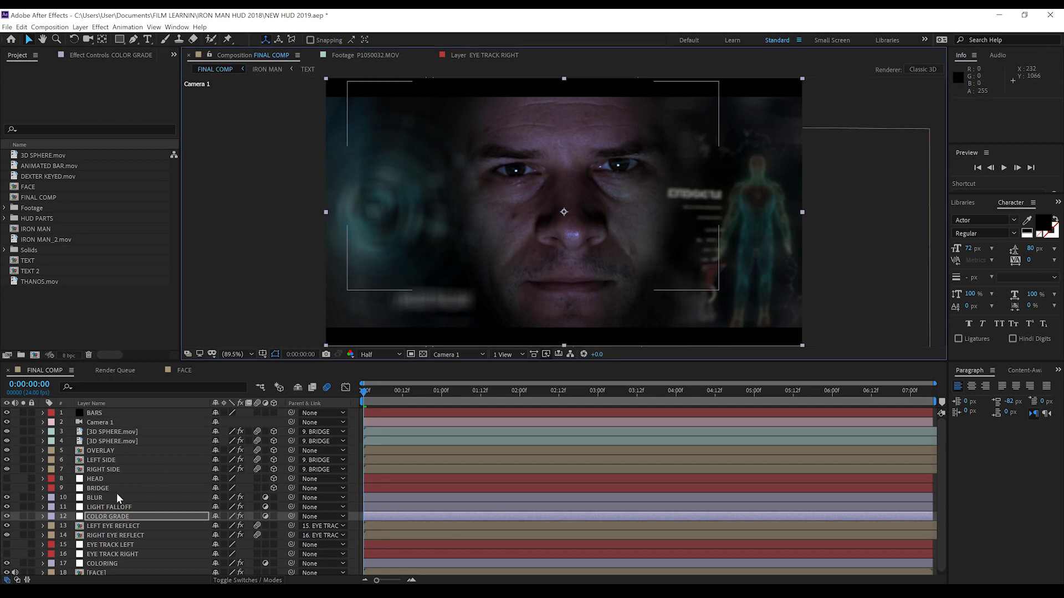
# - Scroll the FINAL COMP timeline down toward layer 18 [FACE]
pyautogui.scroll(-1, 116, 498)
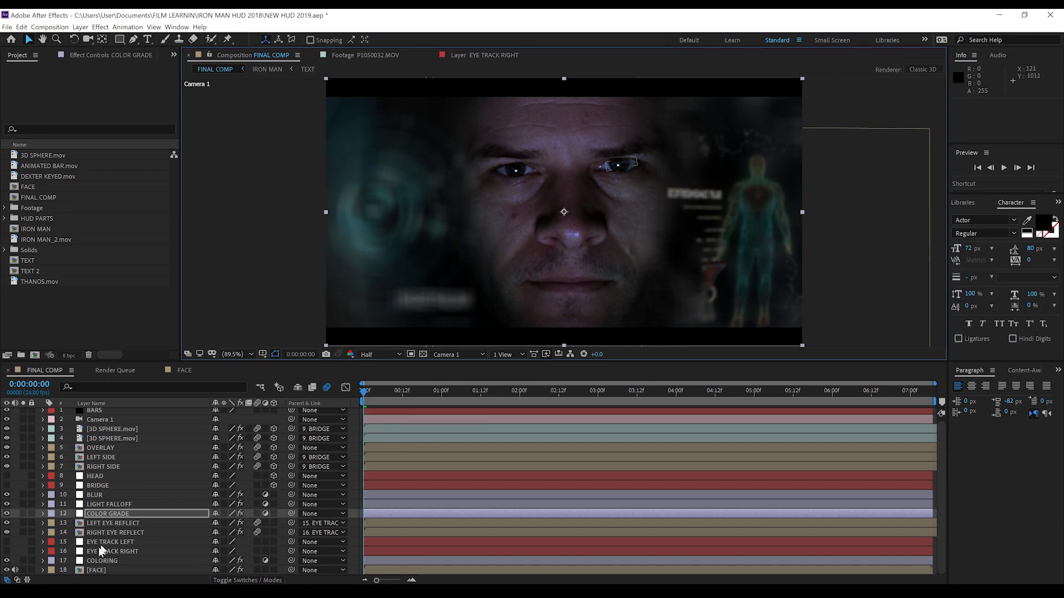
# - Open the FACE composition and add the DEXTER KEYED.mov footage to it
pyautogui.click(102, 571)
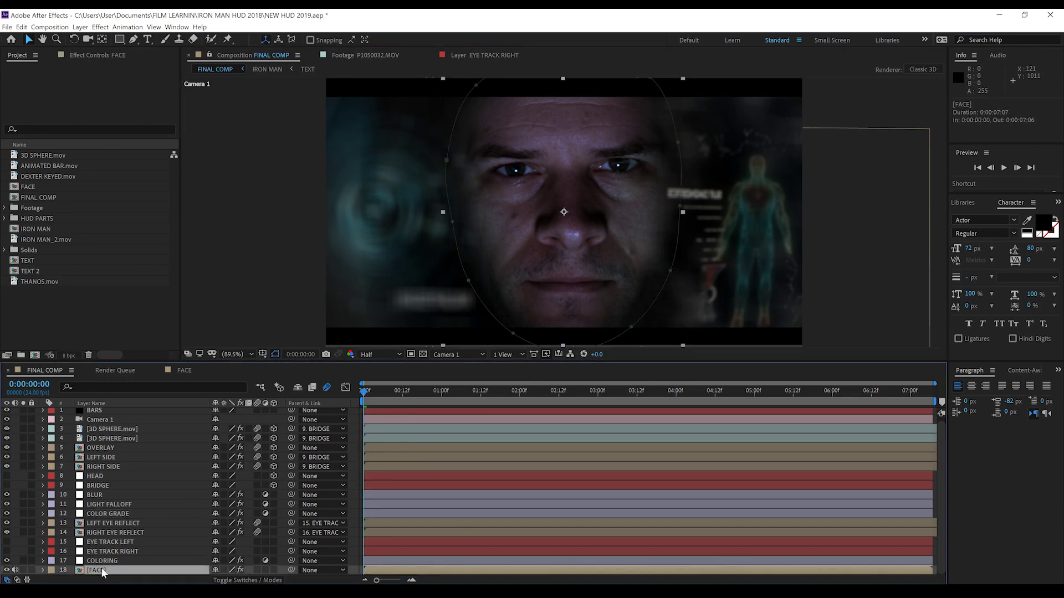
pyautogui.click(171, 370)
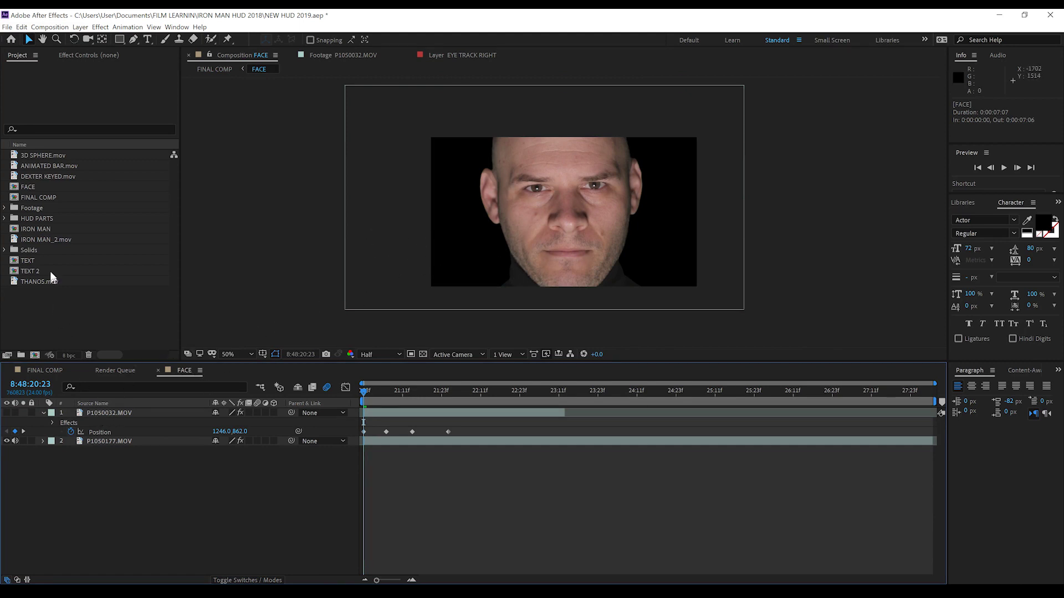
pyautogui.moveTo(36, 176); pyautogui.dragTo(114, 410)
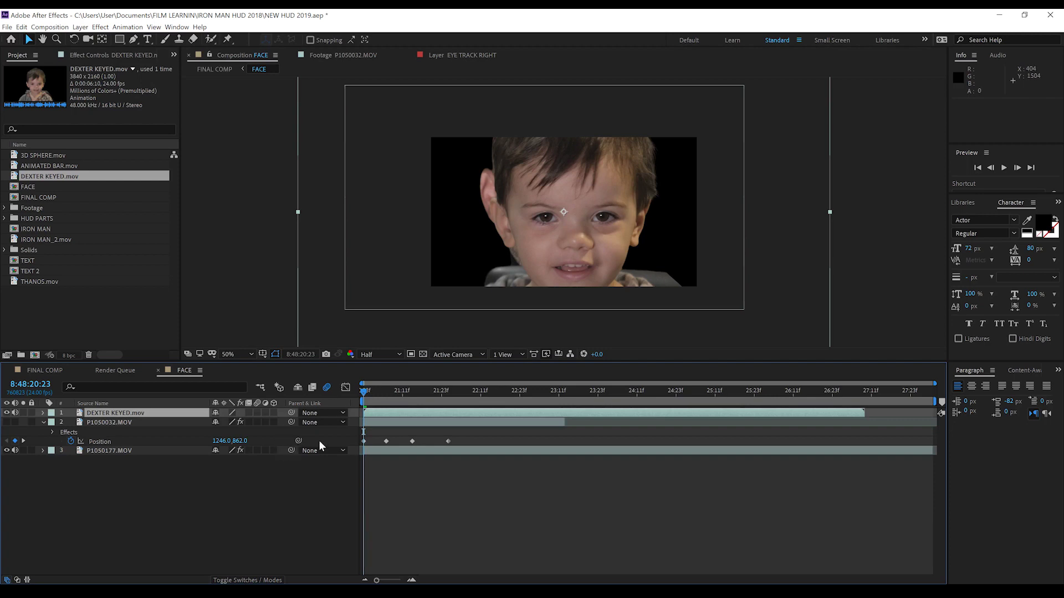
# - Scale the child footage to 88% and line it up over the man's face
pyautogui.moveTo(577, 253); pyautogui.dragTo(566, 248)
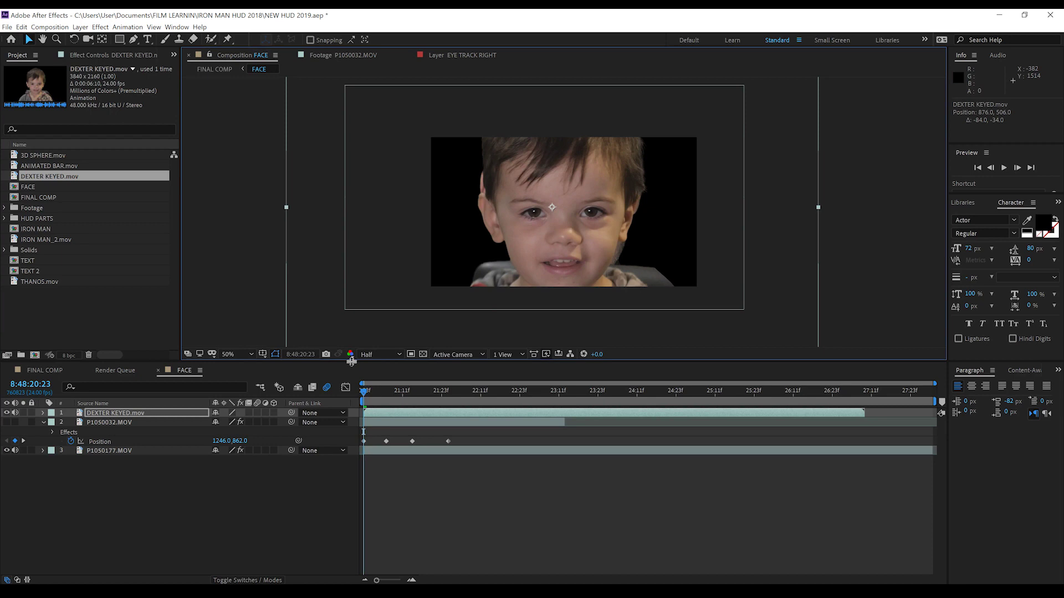
pyautogui.press('s')
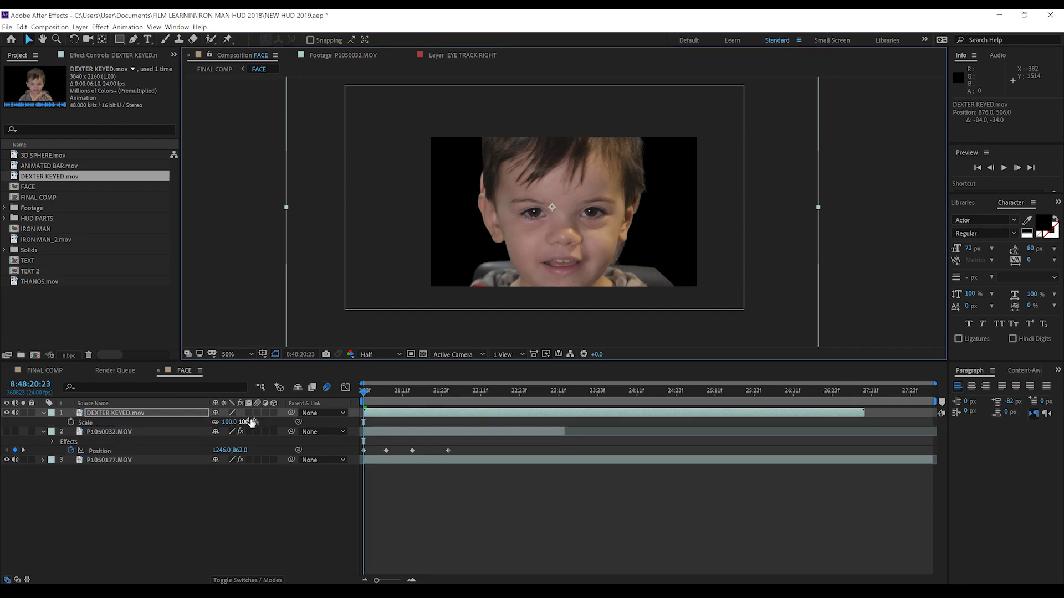
pyautogui.moveTo(247, 422); pyautogui.dragTo(240, 422)
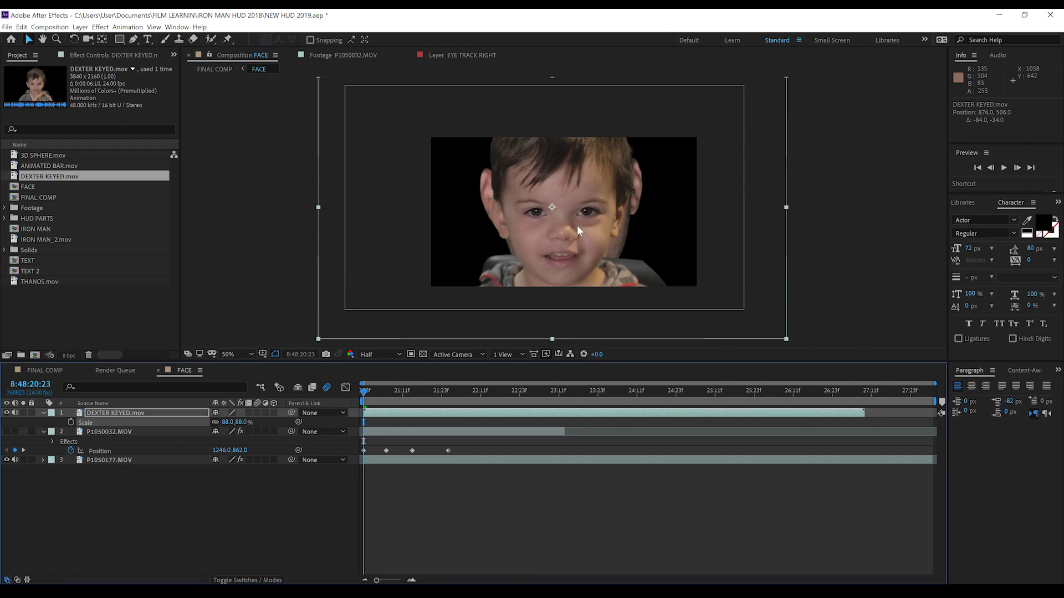
pyautogui.moveTo(576, 225)
pyautogui.mouseDown()
pyautogui.moveTo(604, 227)
pyautogui.moveTo(560, 217)
pyautogui.moveTo(572, 218)
pyautogui.mouseUp()
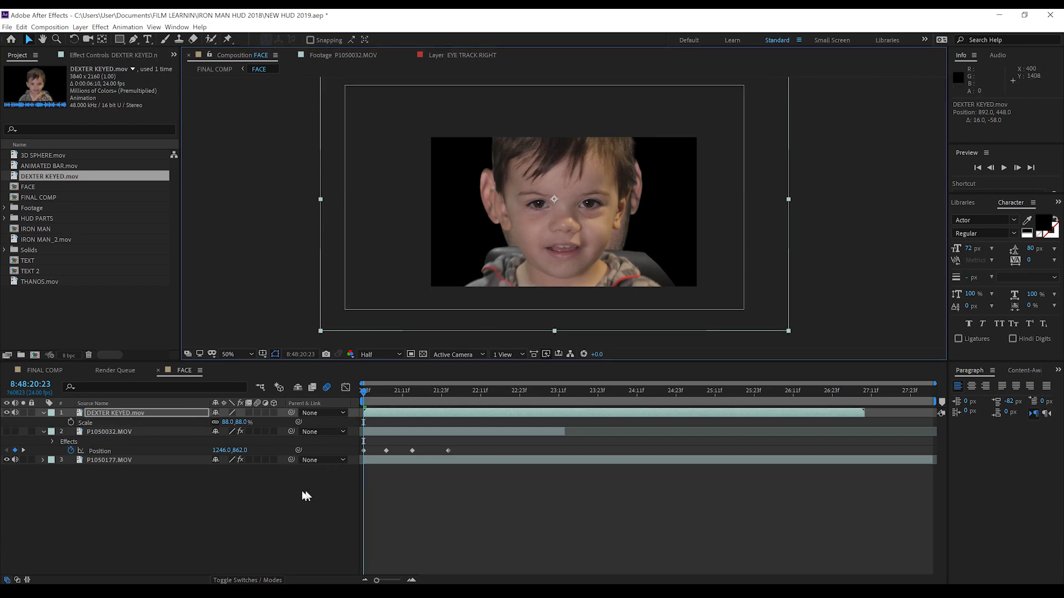
pyautogui.click(48, 369)
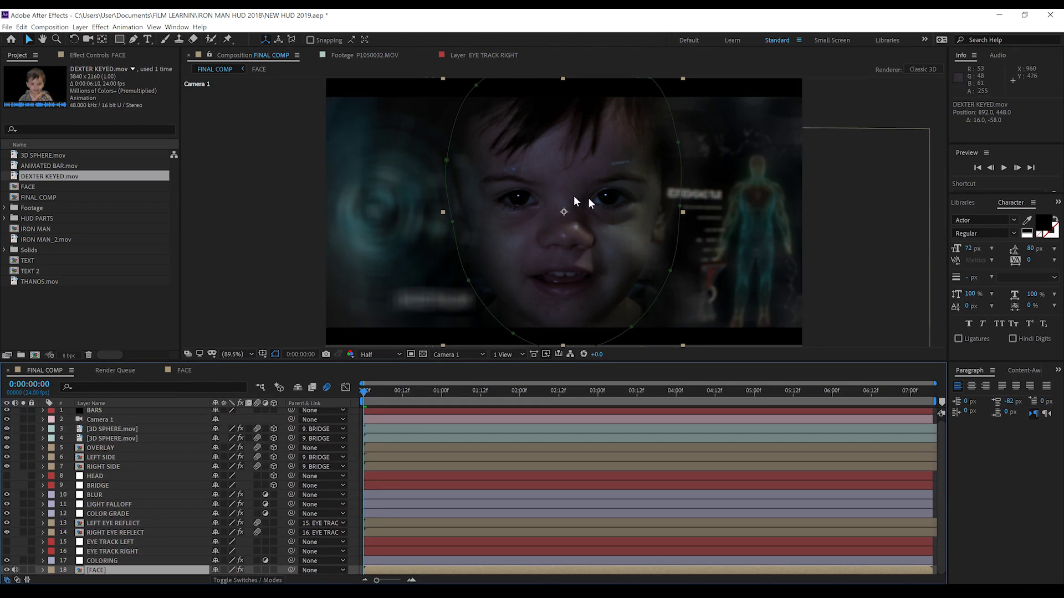
# - Turn off layer 3 P1050177.MOV in the FACE comp, then return to FINAL COMP
pyautogui.click(180, 370)
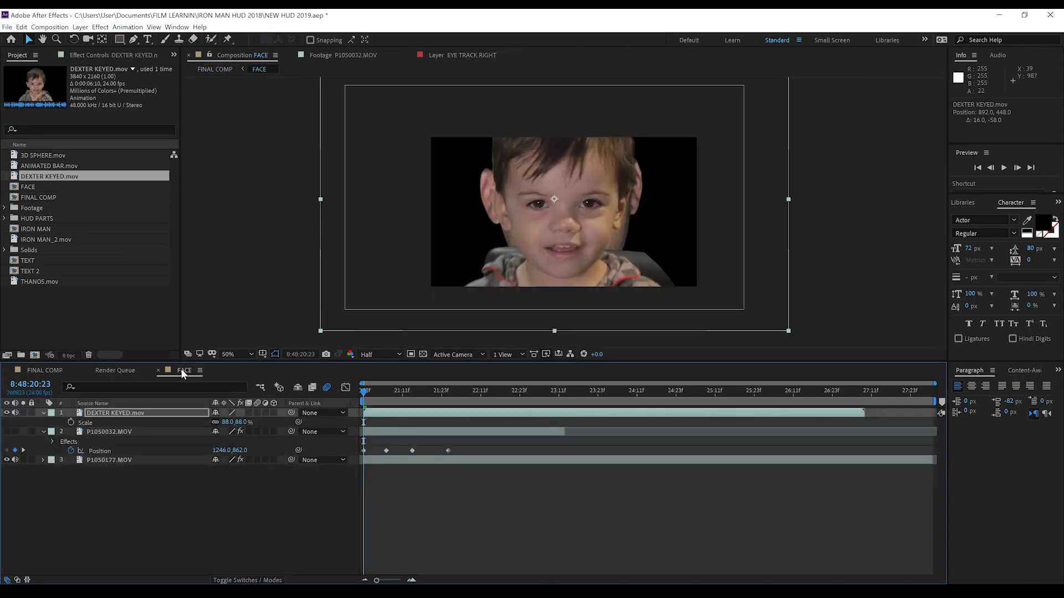
pyautogui.click(47, 370)
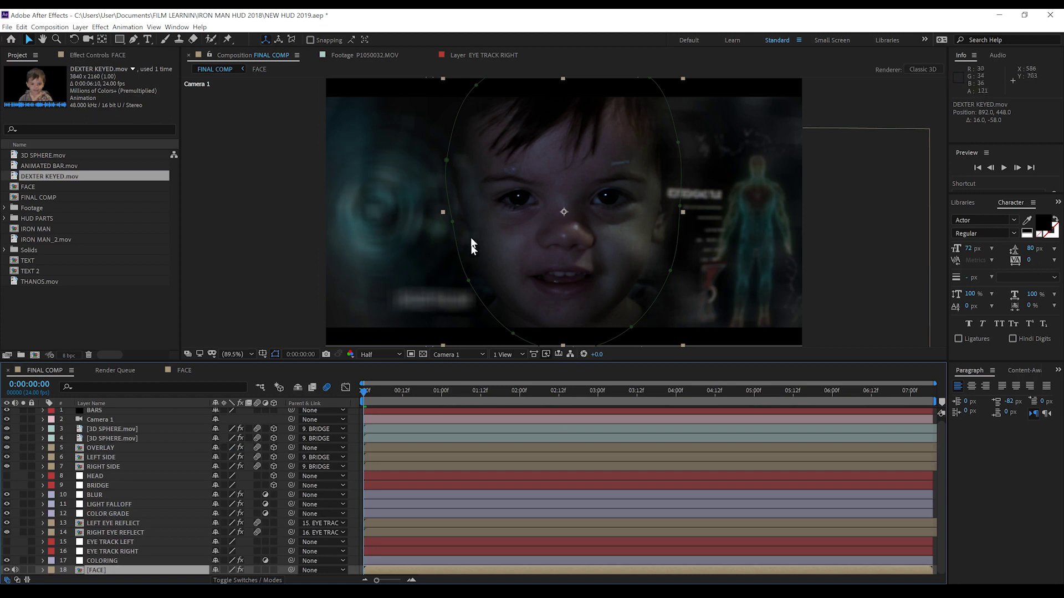
pyautogui.click(185, 370)
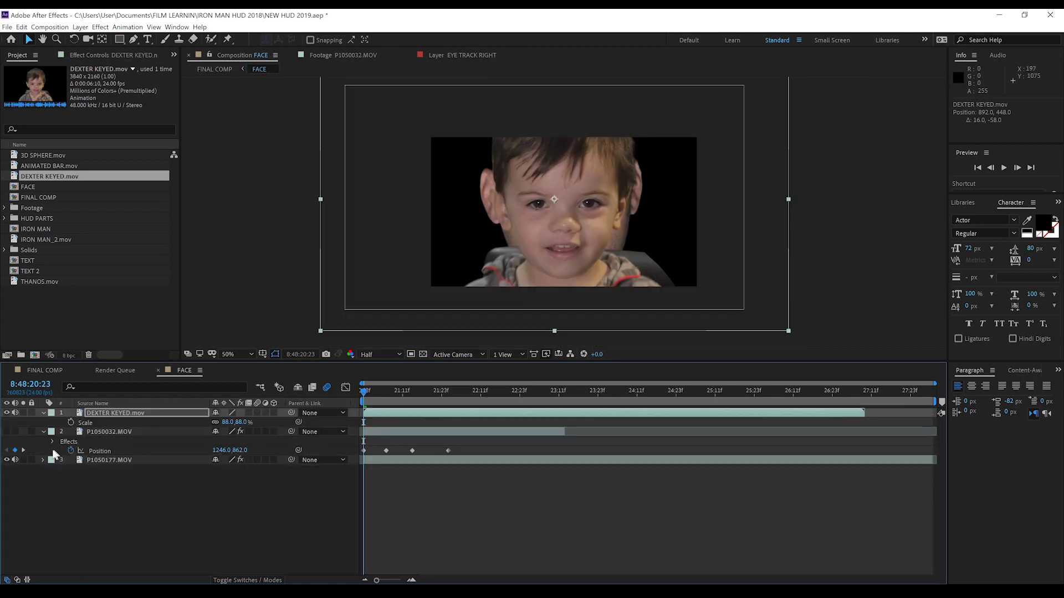
pyautogui.click(7, 459)
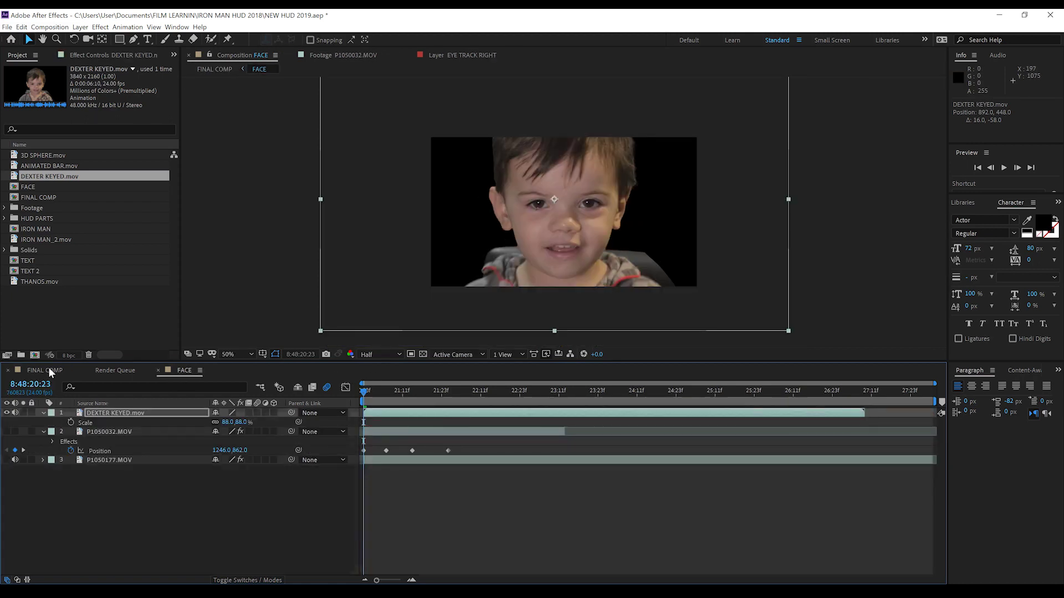
pyautogui.click(48, 370)
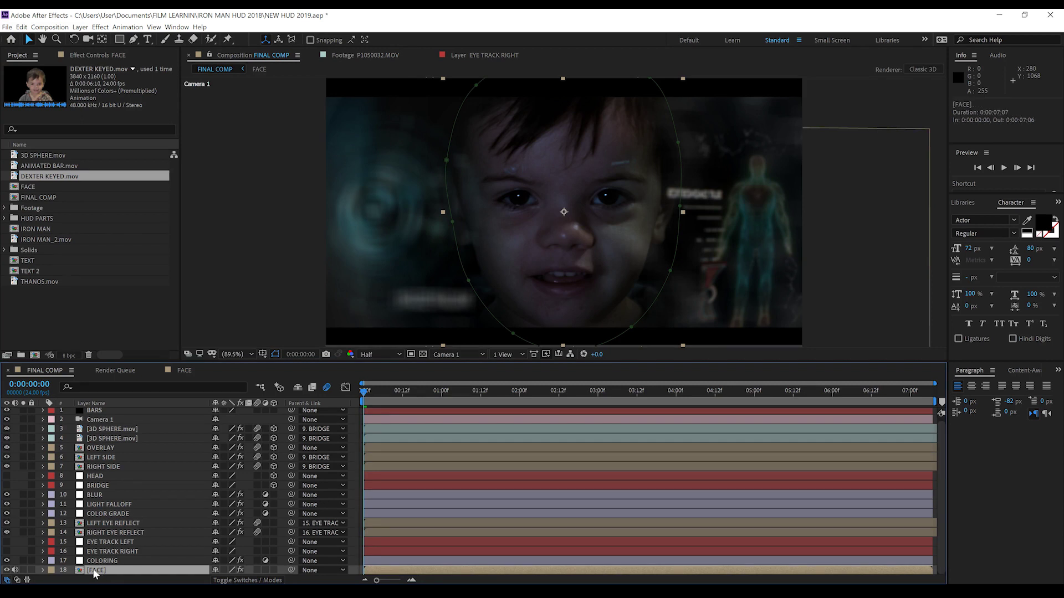
# - Clear the FACE Mask Path keyframes and track Mask 1 forward with Face Tracking (Detailed Features)
pyautogui.press('m')
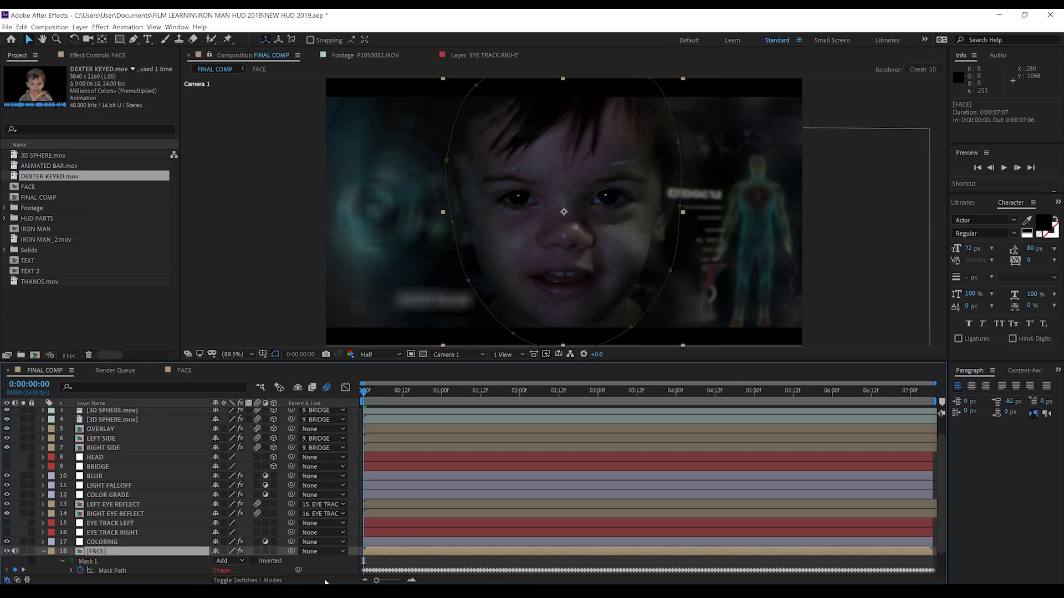
pyautogui.click(80, 571)
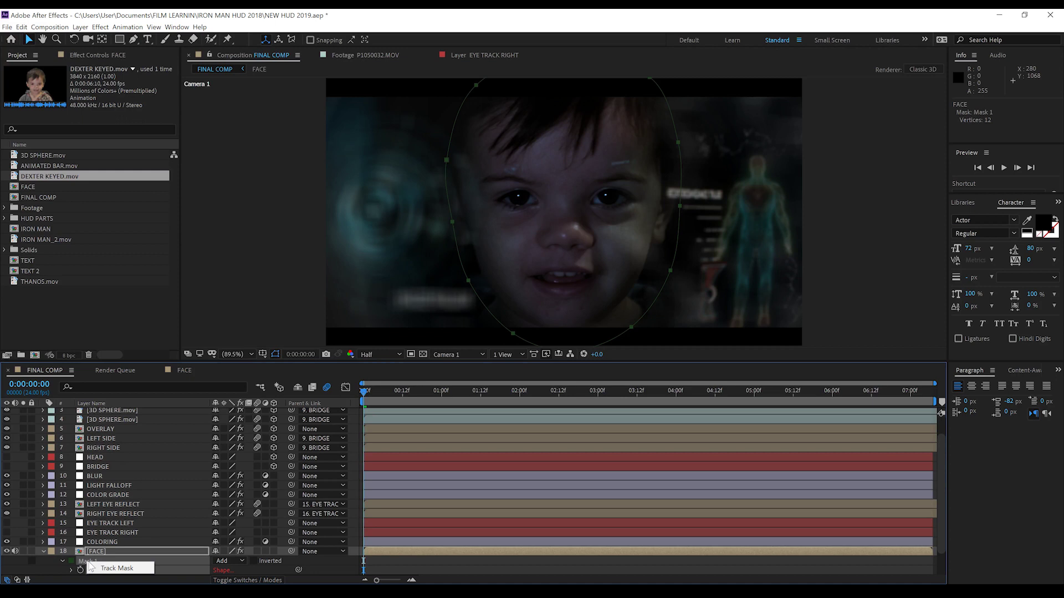
pyautogui.click(116, 568)
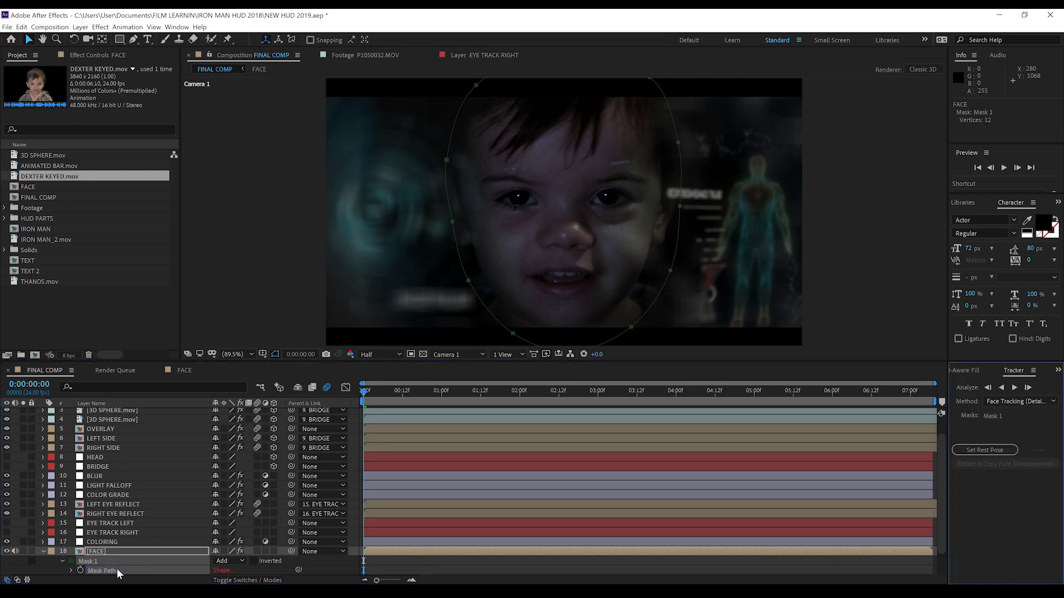
pyautogui.click(1017, 401)
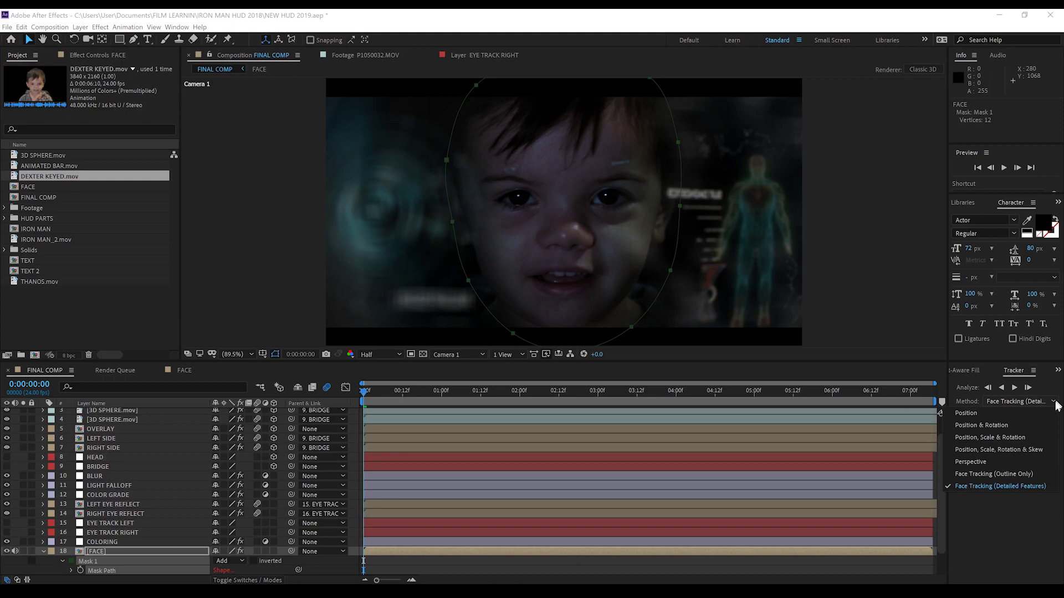
pyautogui.click(1013, 485)
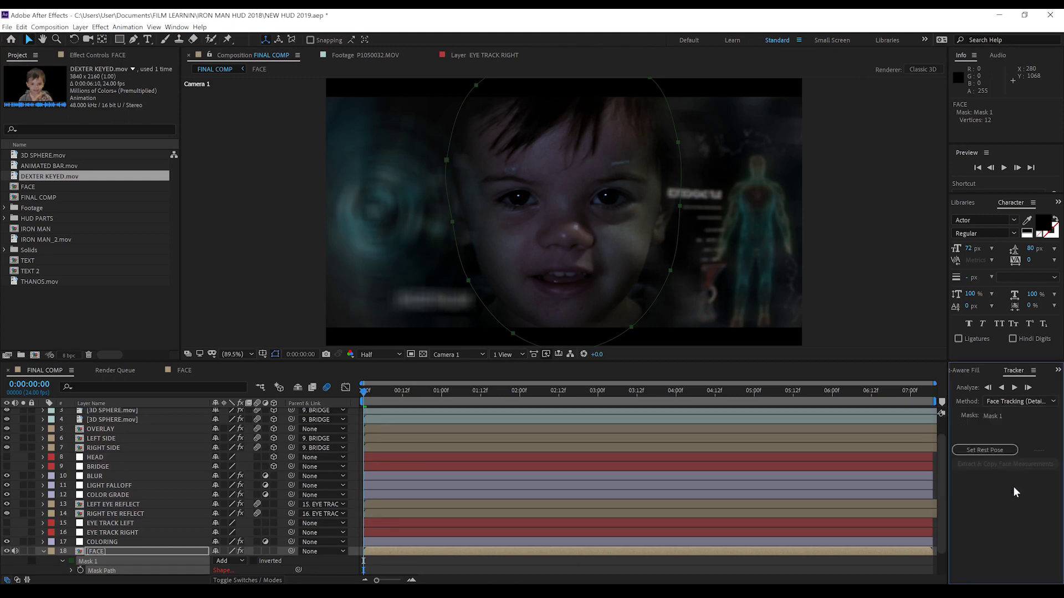
pyautogui.click(1014, 388)
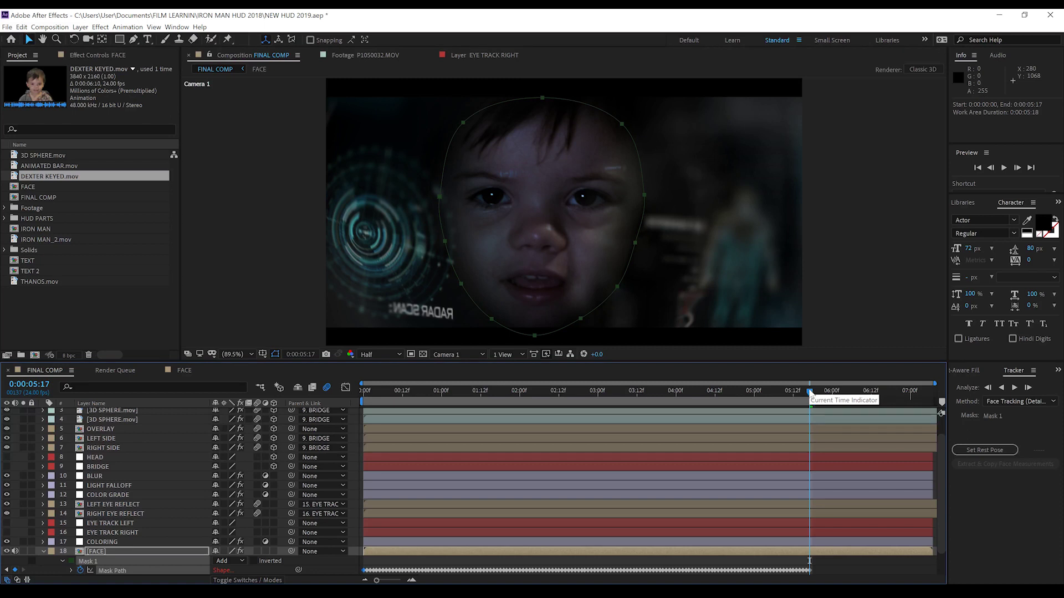
# - Set the rest pose at 0:00:05:04, extract and copy face measurements, then replay from the start
pyautogui.moveTo(810, 392); pyautogui.dragTo(764, 392)
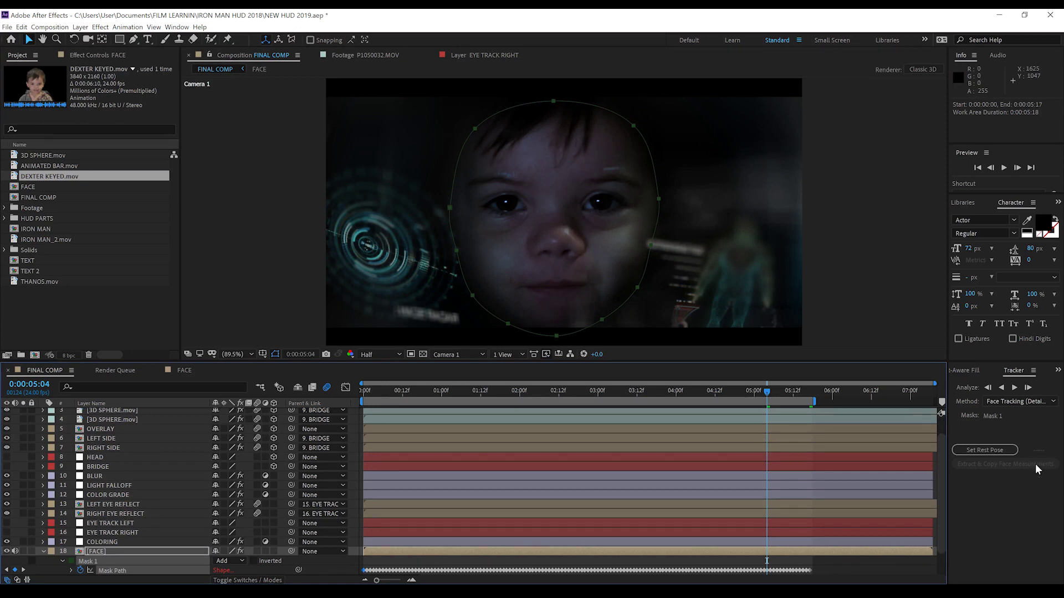
pyautogui.click(986, 449)
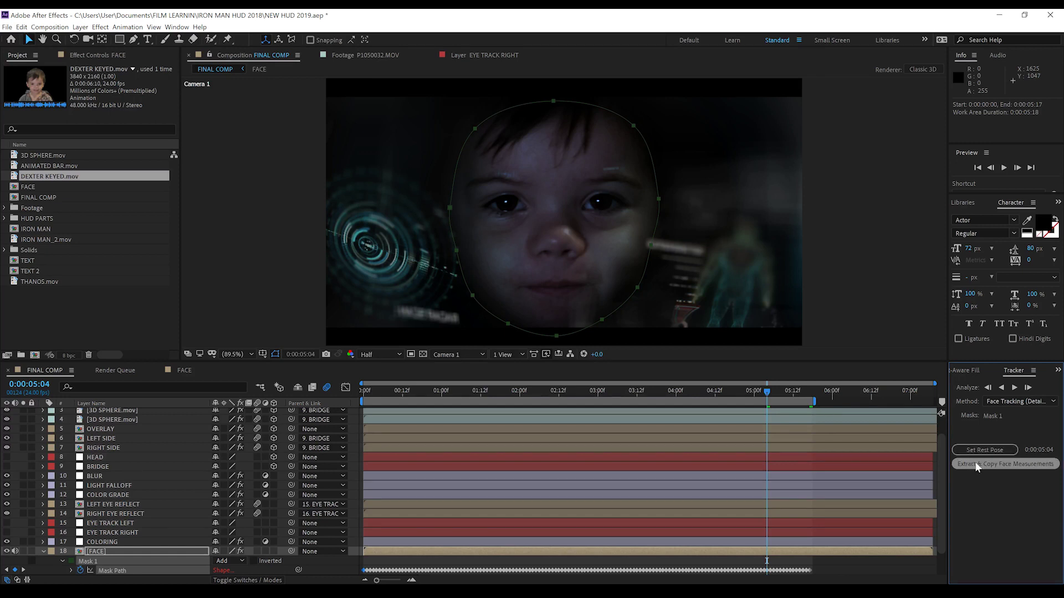
pyautogui.click(975, 464)
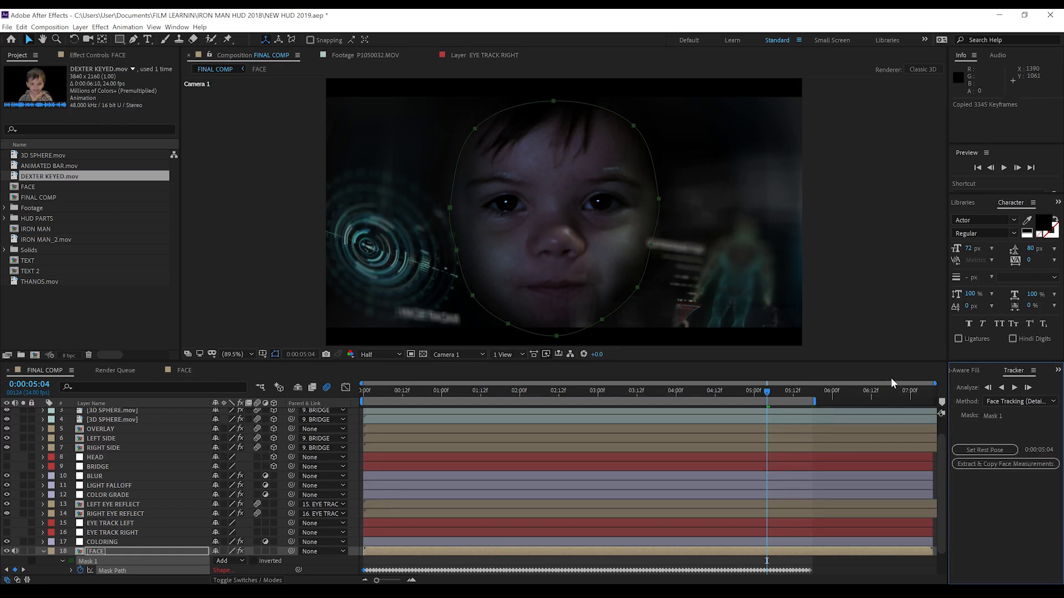
pyautogui.click(363, 395)
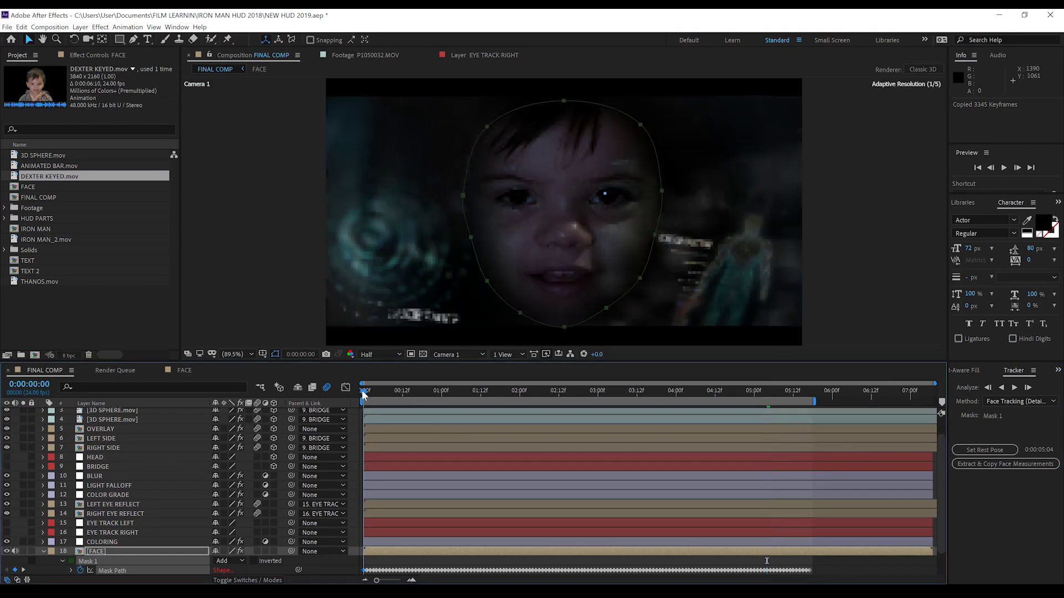
pyautogui.press('space')
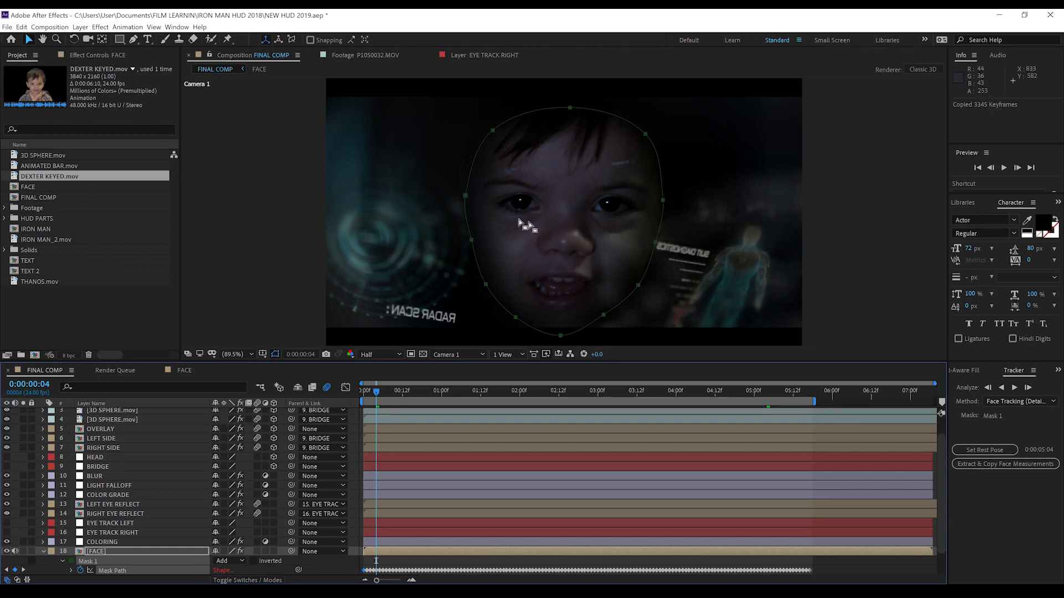
# - Make the HEAD layer visible and lower it onto the child's nose at 945.6, 570.9
pyautogui.click(101, 470)
pyautogui.click(96, 459)
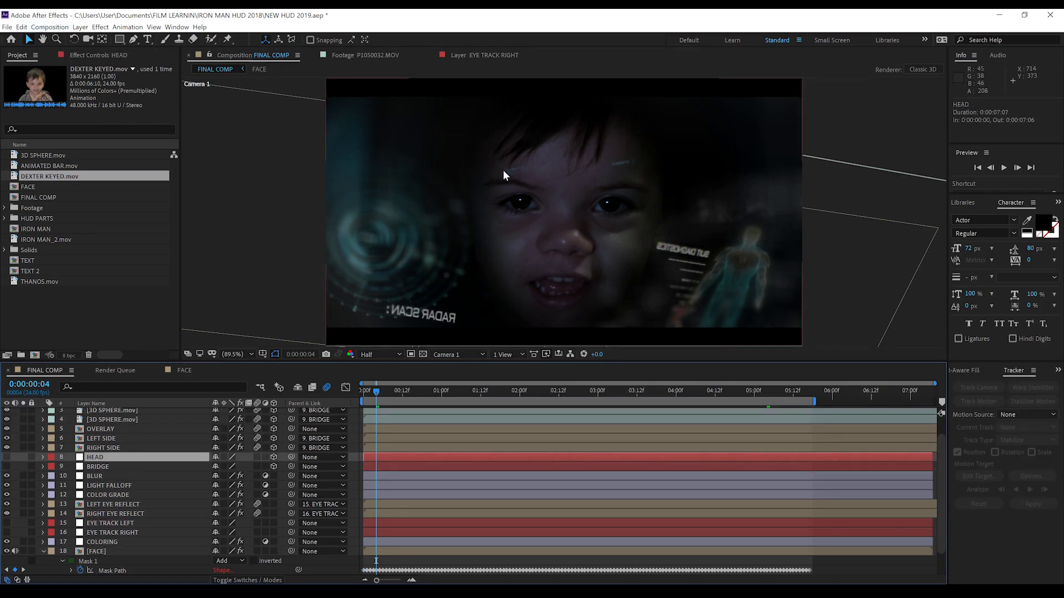
pyautogui.press(',')
pyautogui.press(',')
pyautogui.press('.')
pyautogui.press('.')
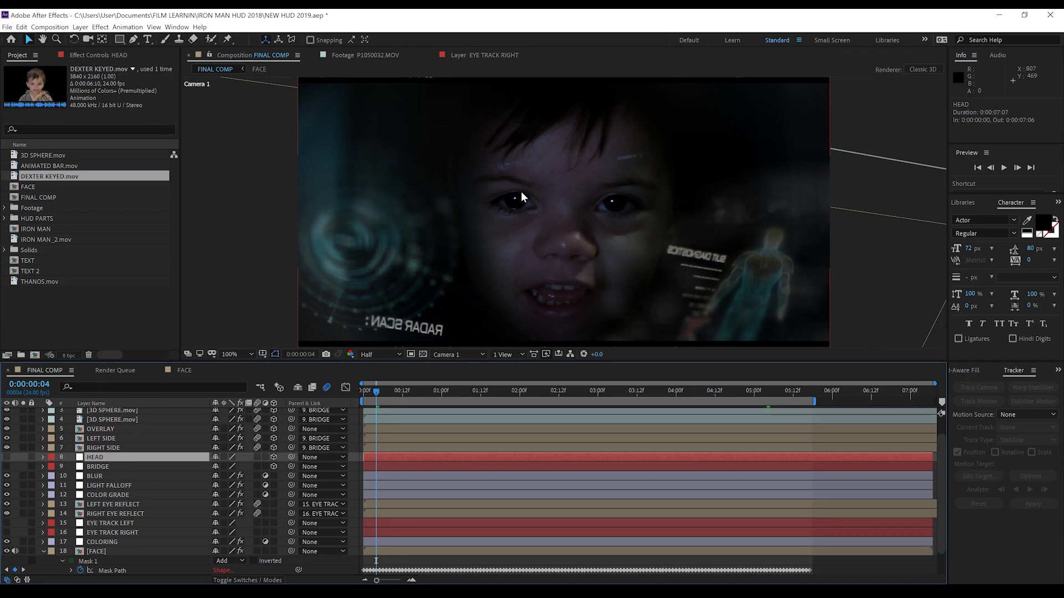
pyautogui.click(8, 457)
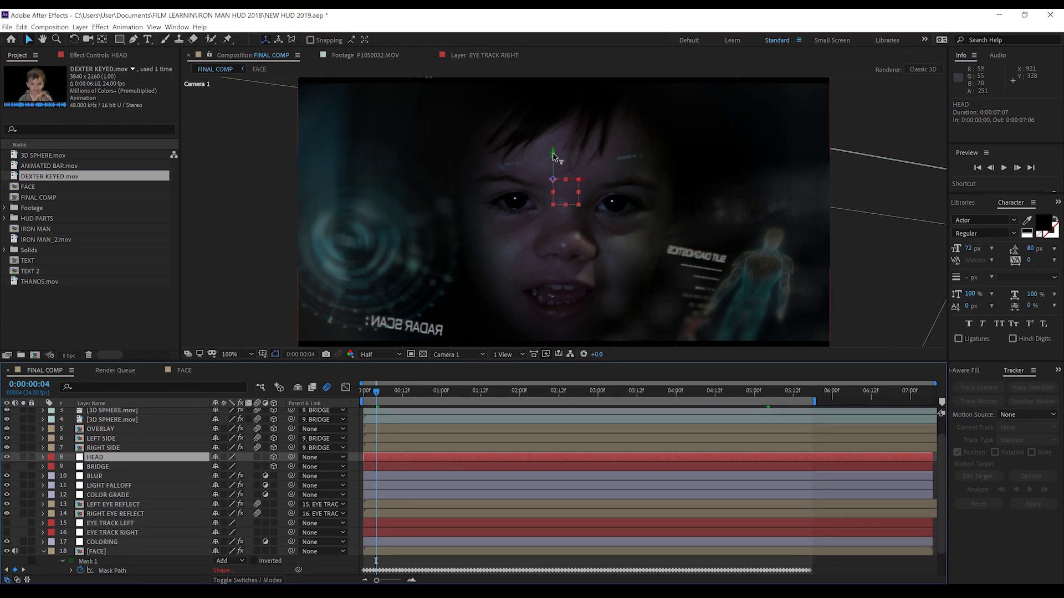
pyautogui.moveTo(554, 157); pyautogui.dragTo(556, 192)
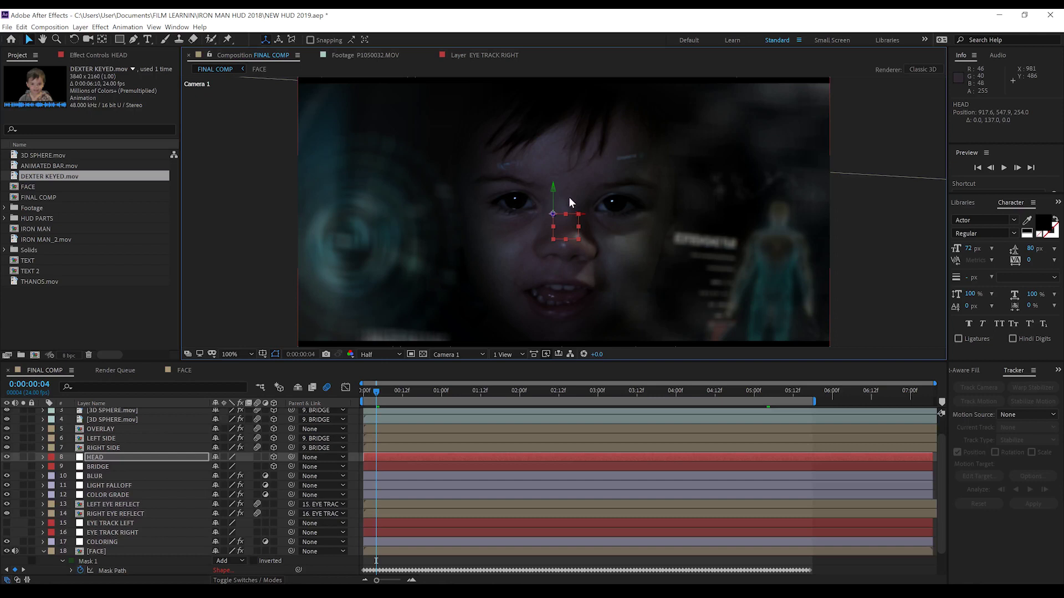
pyautogui.moveTo(556, 189); pyautogui.dragTo(594, 224)
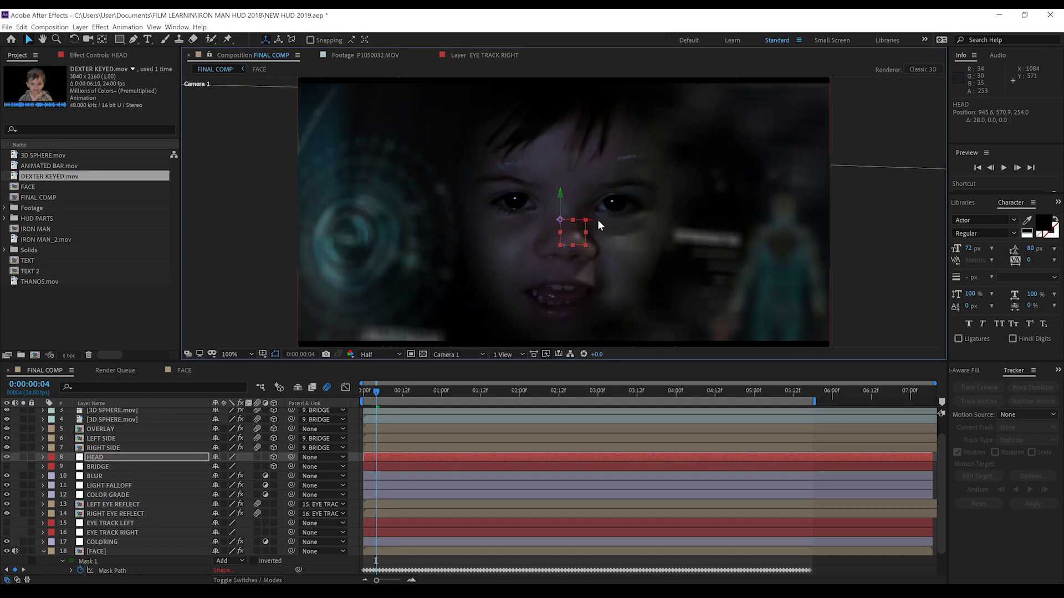
pyautogui.click(364, 395)
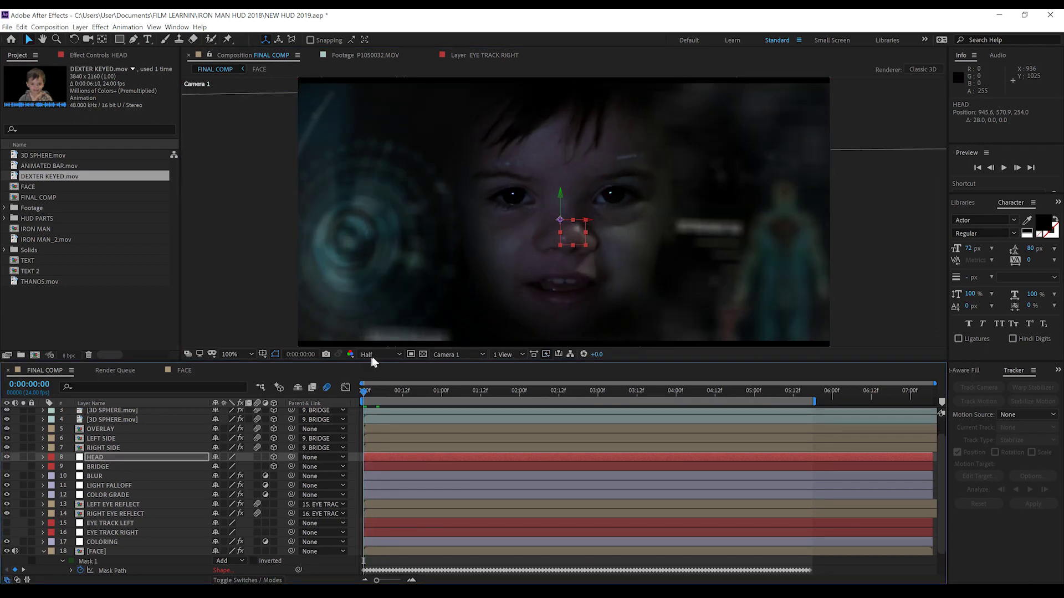
# - Drop the viewer resolution to Quarter and scrub the opening frames with HEAD's position shown
pyautogui.click(379, 354)
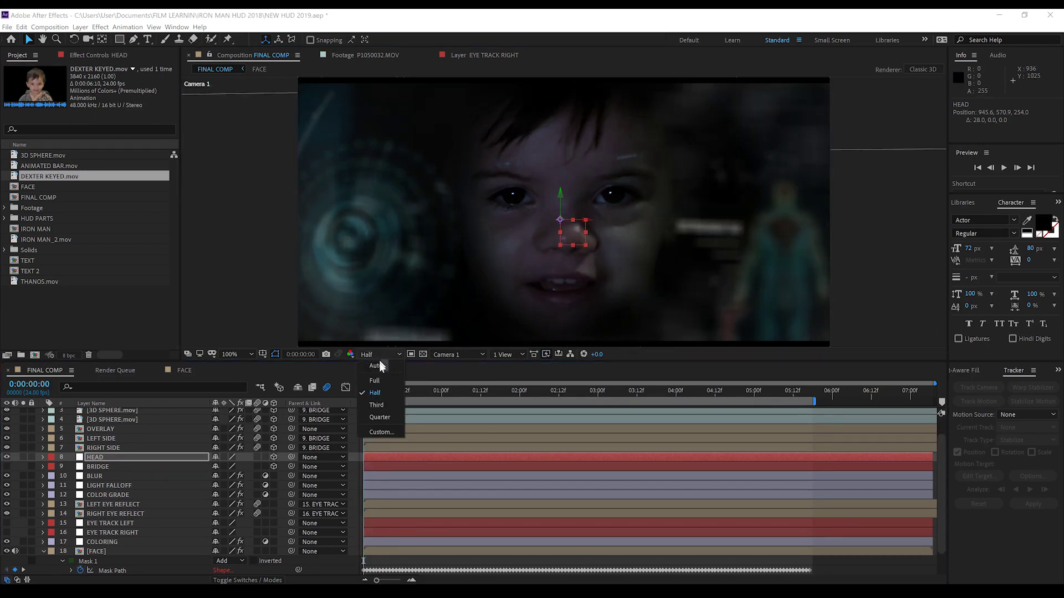
pyautogui.click(380, 417)
pyautogui.press(',')
pyautogui.press('p')
pyautogui.moveTo(652, 391); pyautogui.dragTo(519, 396)
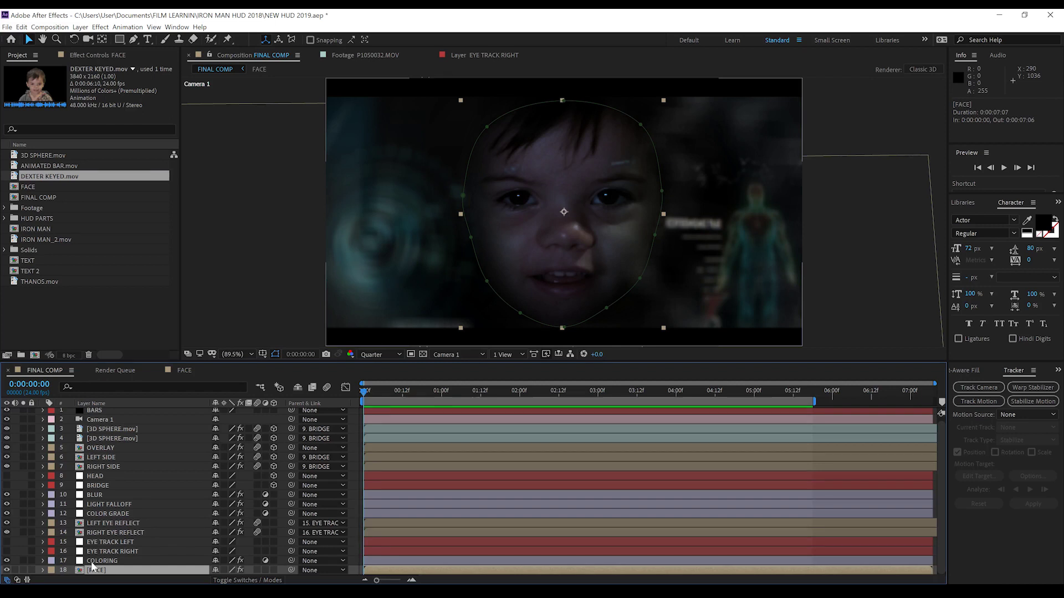
# - Create two null objects, Null 15 and Null 16, in FINAL COMP
pyautogui.click(80, 28)
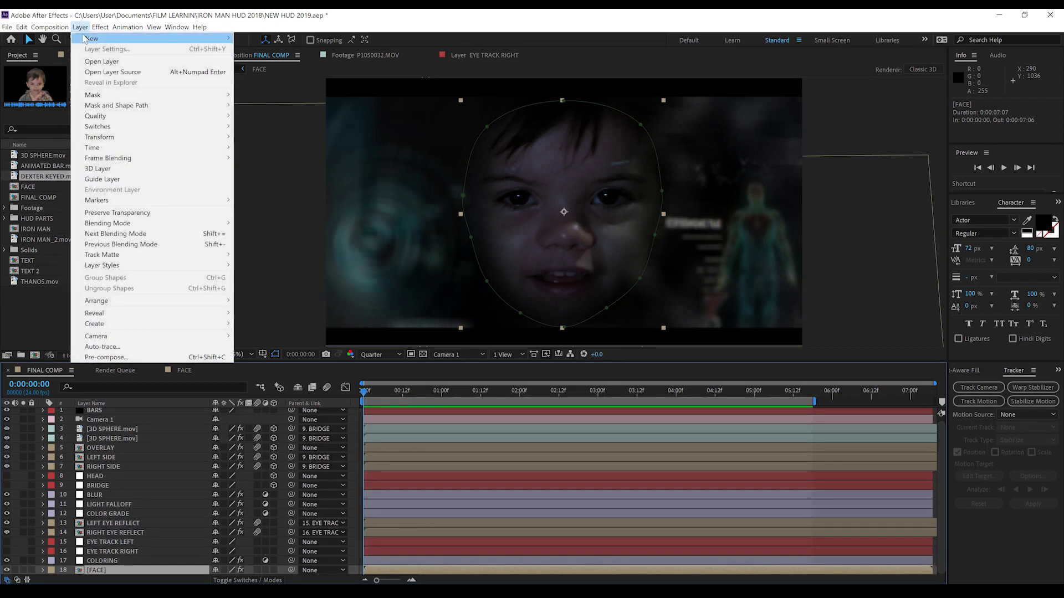
pyautogui.moveTo(111, 38)
pyautogui.click(262, 81)
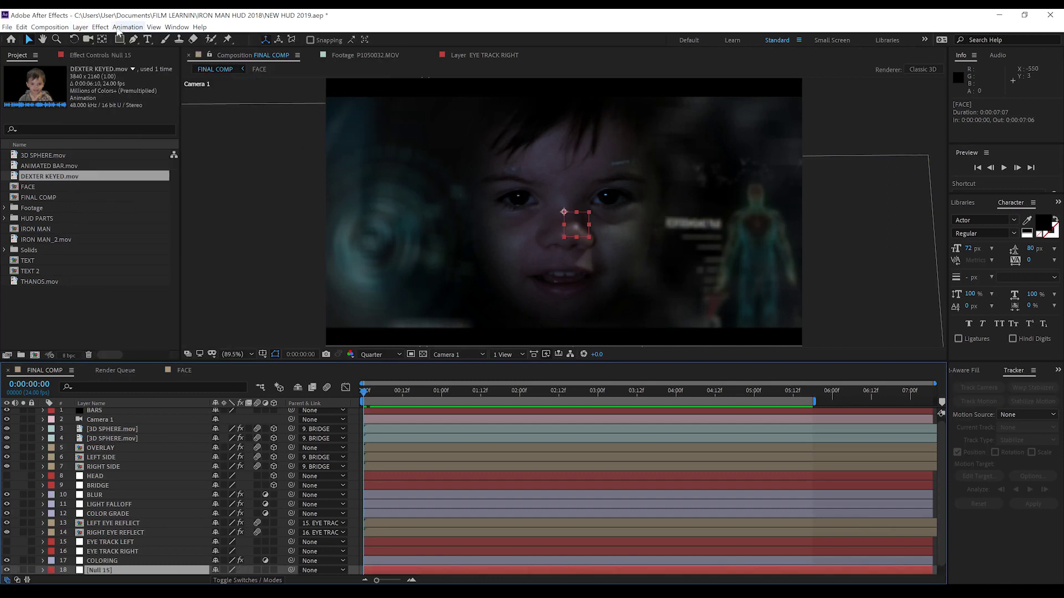
pyautogui.click(80, 28)
pyautogui.moveTo(111, 38)
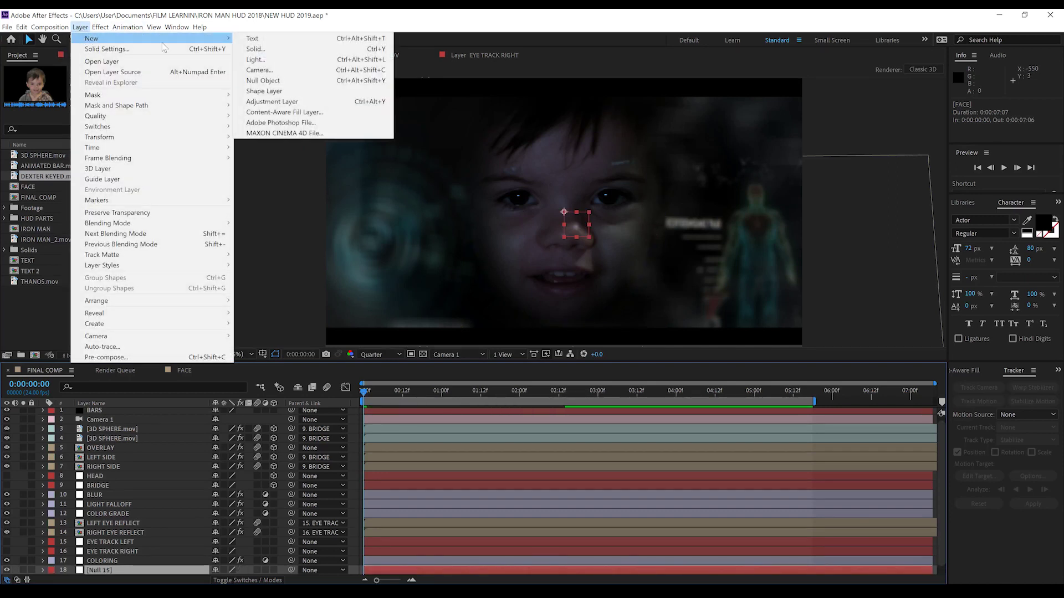
pyautogui.click(262, 80)
pyautogui.scroll(-1, 102, 442)
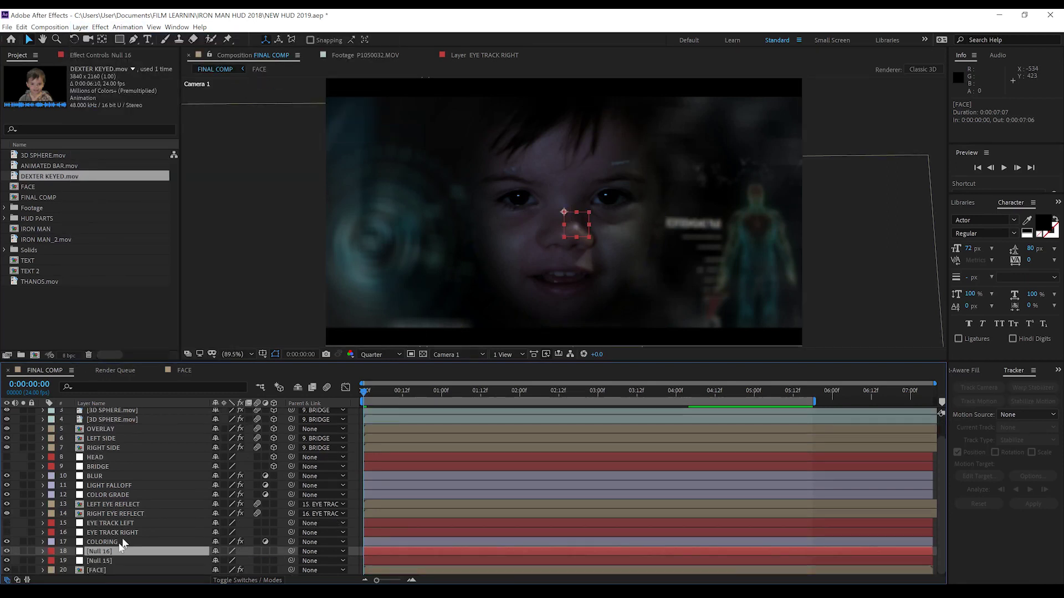
# - Select the FACE layer and set the preview resolution back to Full
pyautogui.click(90, 567)
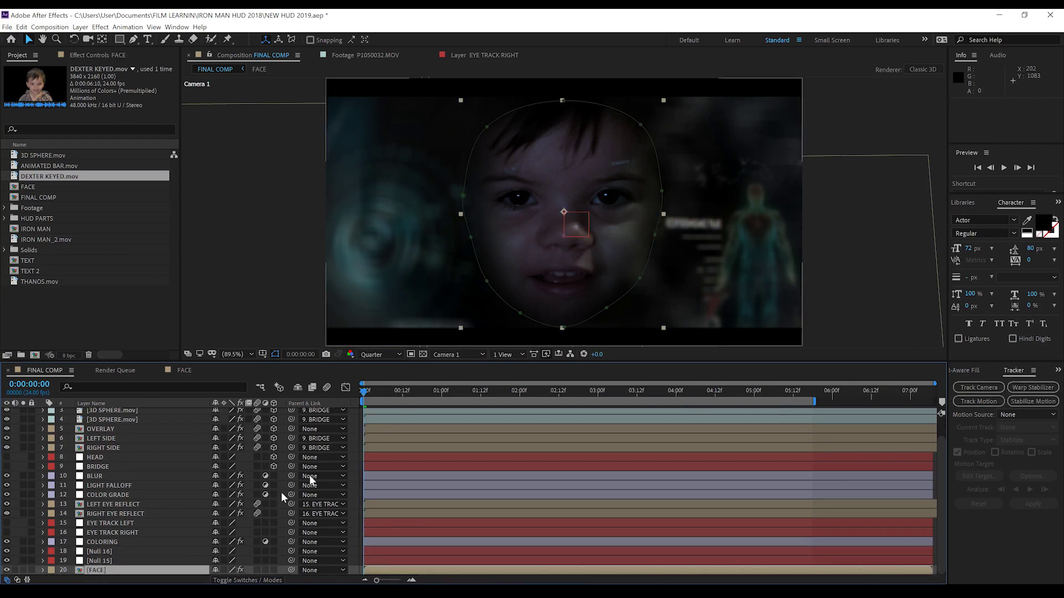
pyautogui.click(379, 355)
pyautogui.click(383, 378)
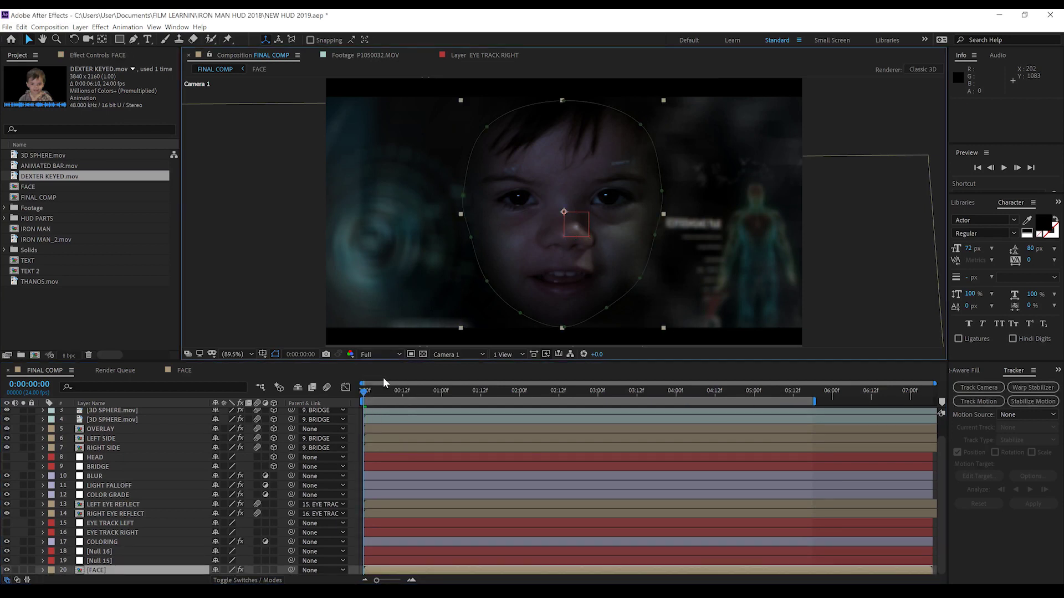
pyautogui.click(95, 570)
# - Apply Boris FX Mocha > Mocha AE CC to FACE and launch the Mocha plugin
pyautogui.click(106, 56)
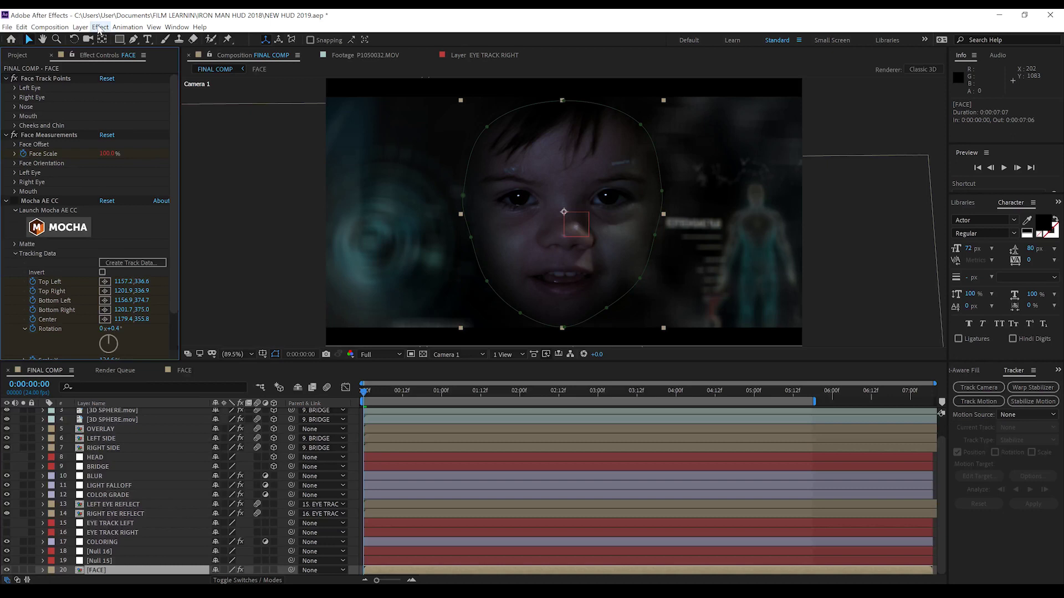
pyautogui.click(100, 27)
pyautogui.moveTo(116, 106)
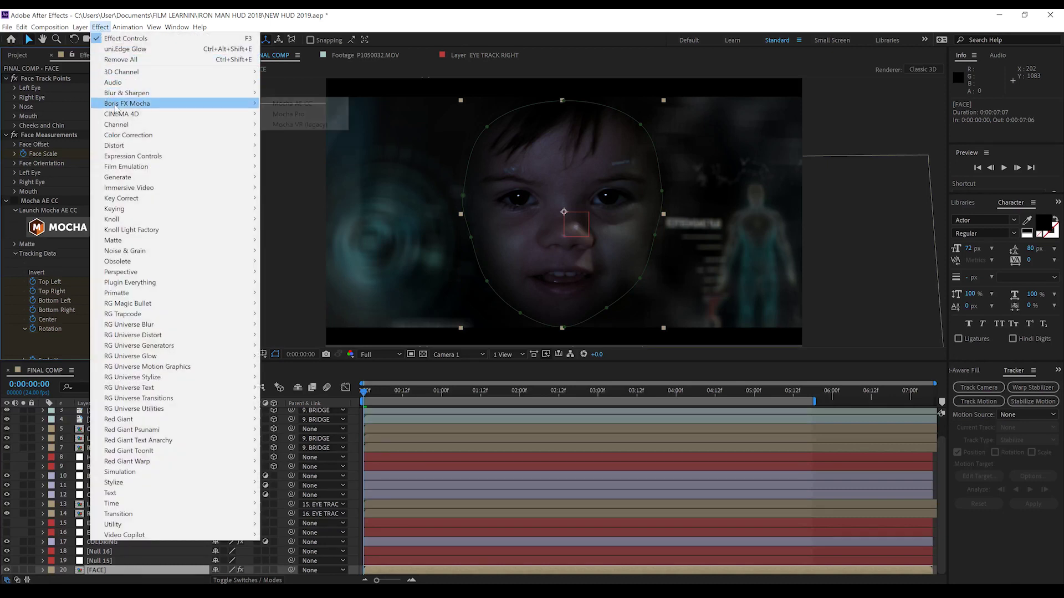
pyautogui.click(277, 103)
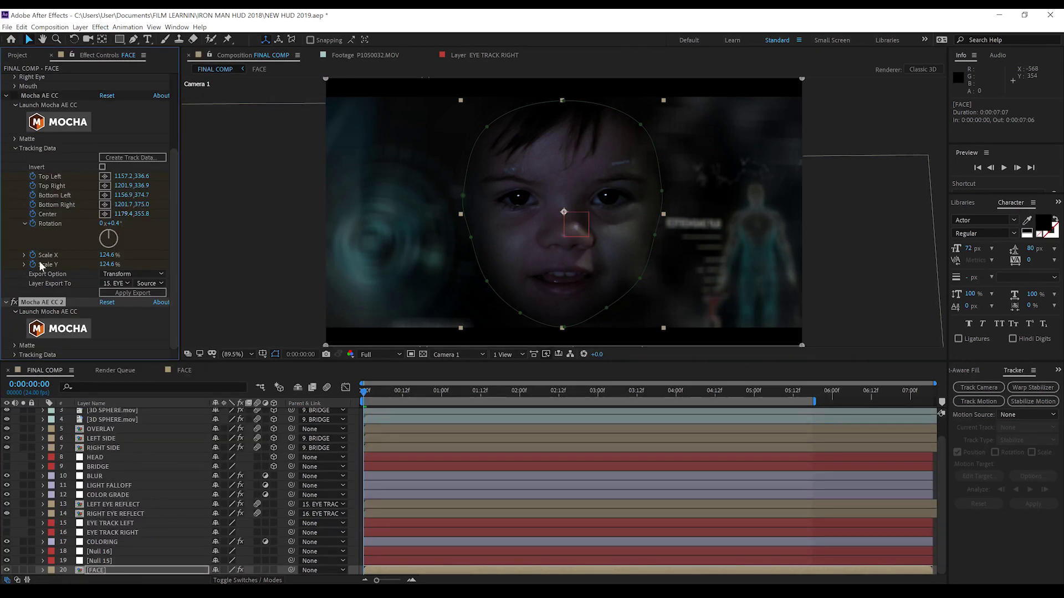
pyautogui.click(64, 332)
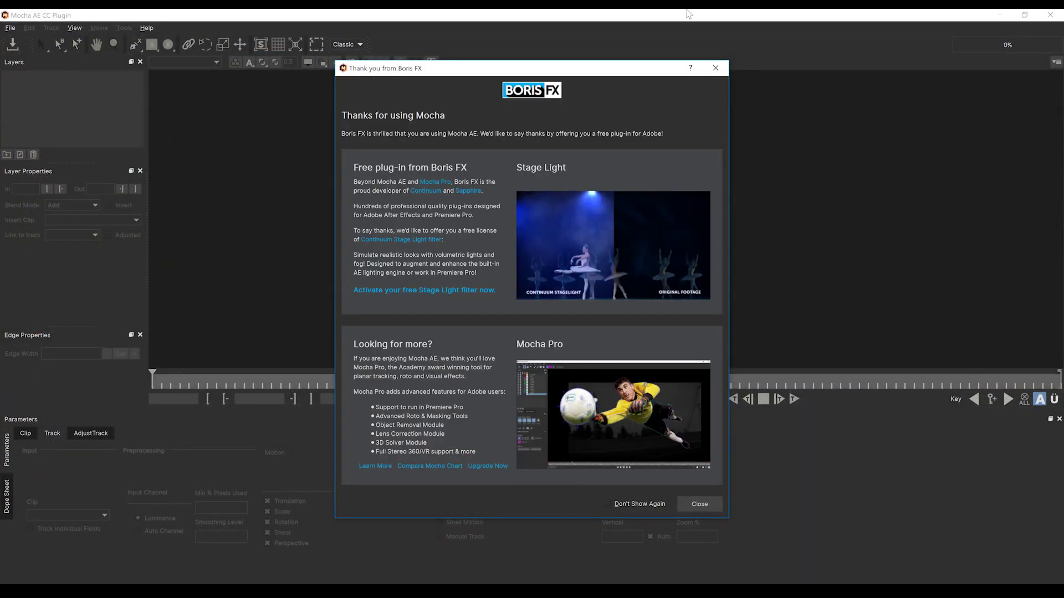
# - Draw a four-point X-spline around the left eye and track it forward to frame 152 without shear
pyautogui.click(715, 67)
pyautogui.click(635, 345)
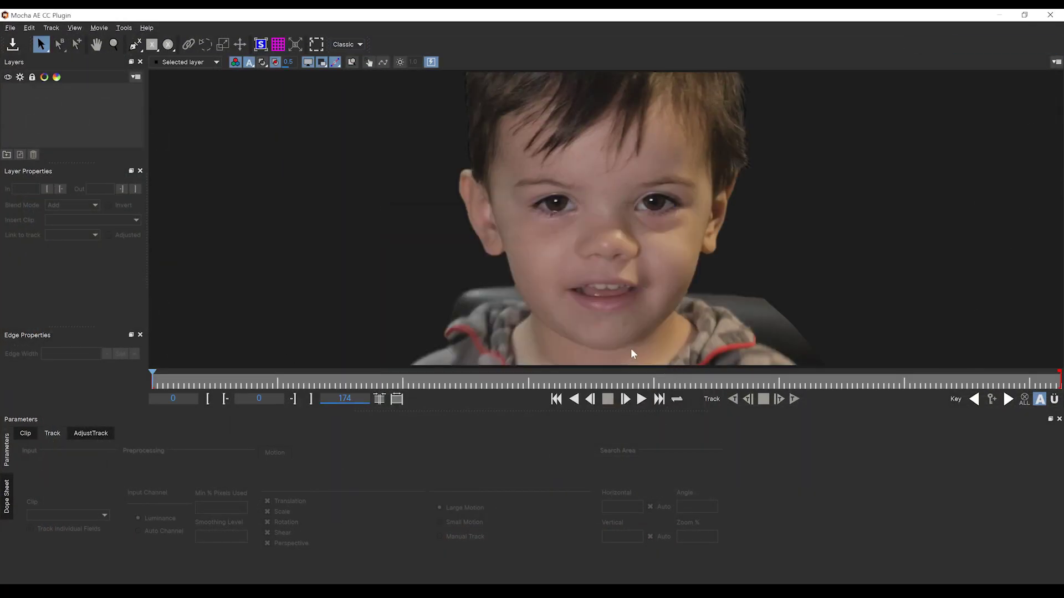
pyautogui.click(134, 42)
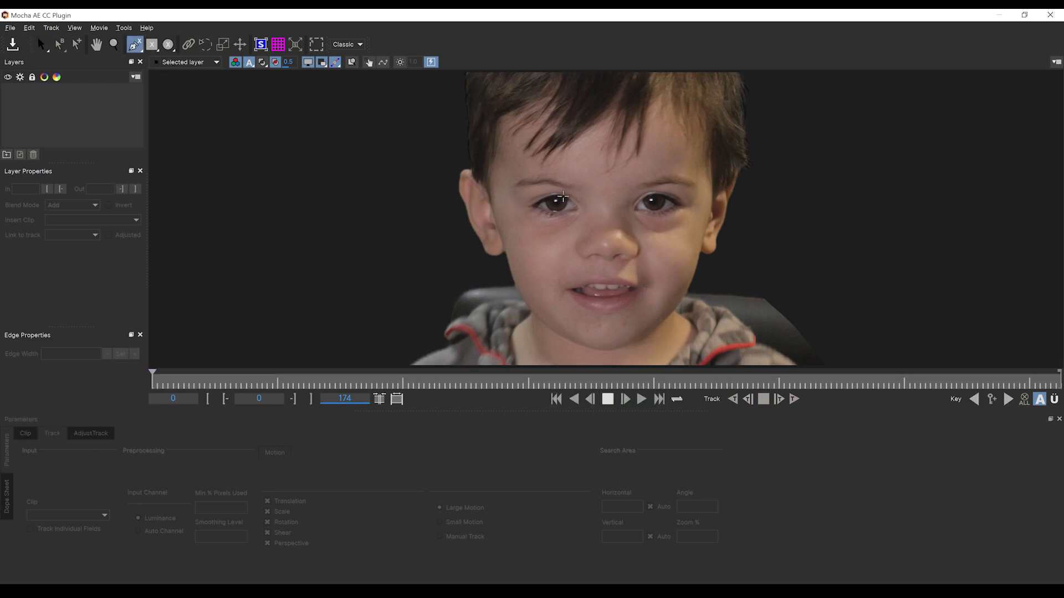
pyautogui.click(563, 196)
pyautogui.click(548, 197)
pyautogui.click(548, 207)
pyautogui.click(556, 209)
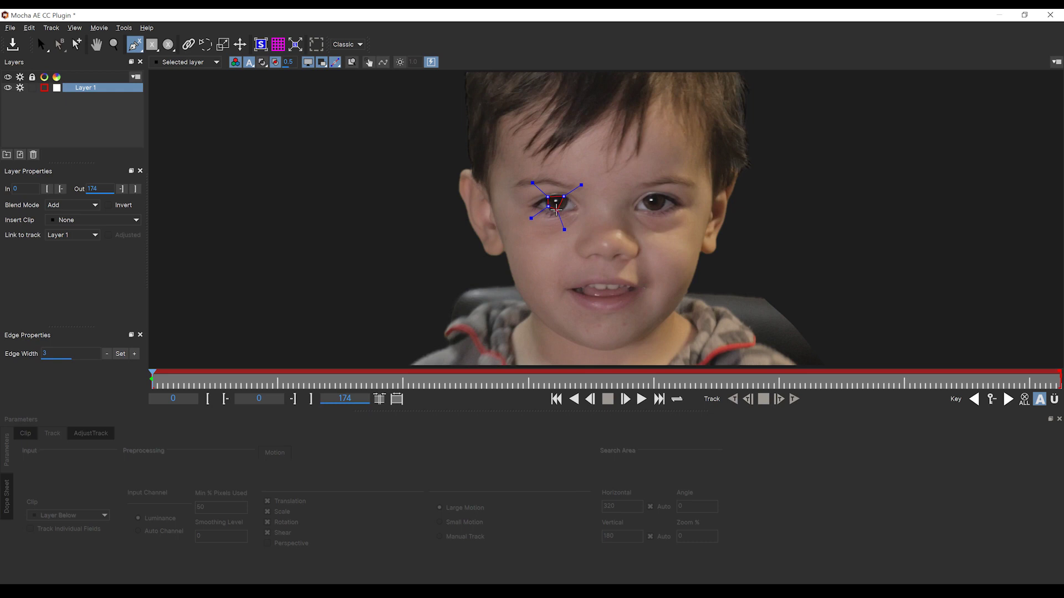
pyautogui.rightClick(556, 210)
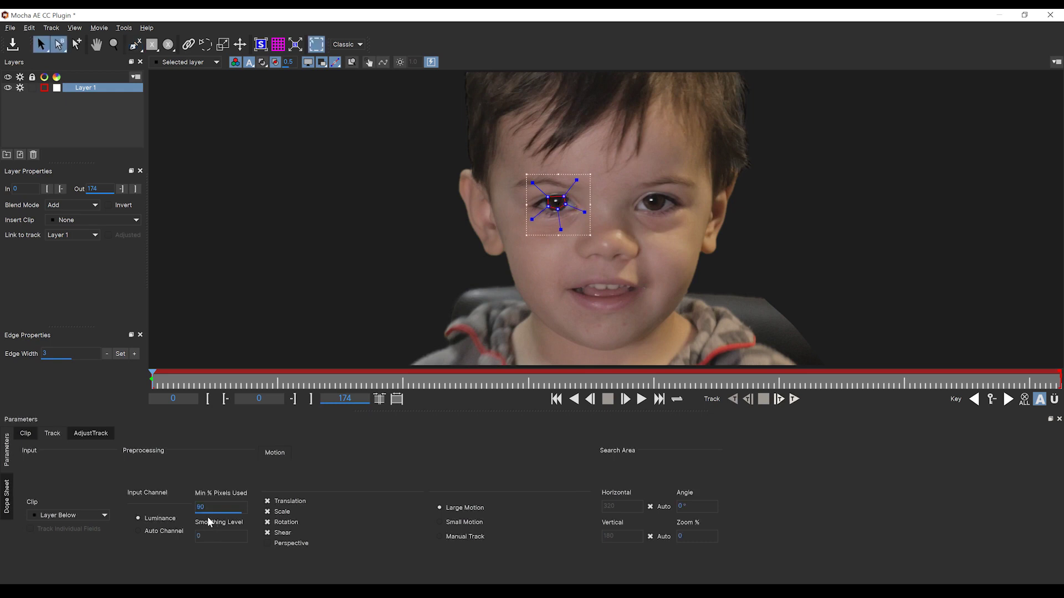
pyautogui.click(267, 533)
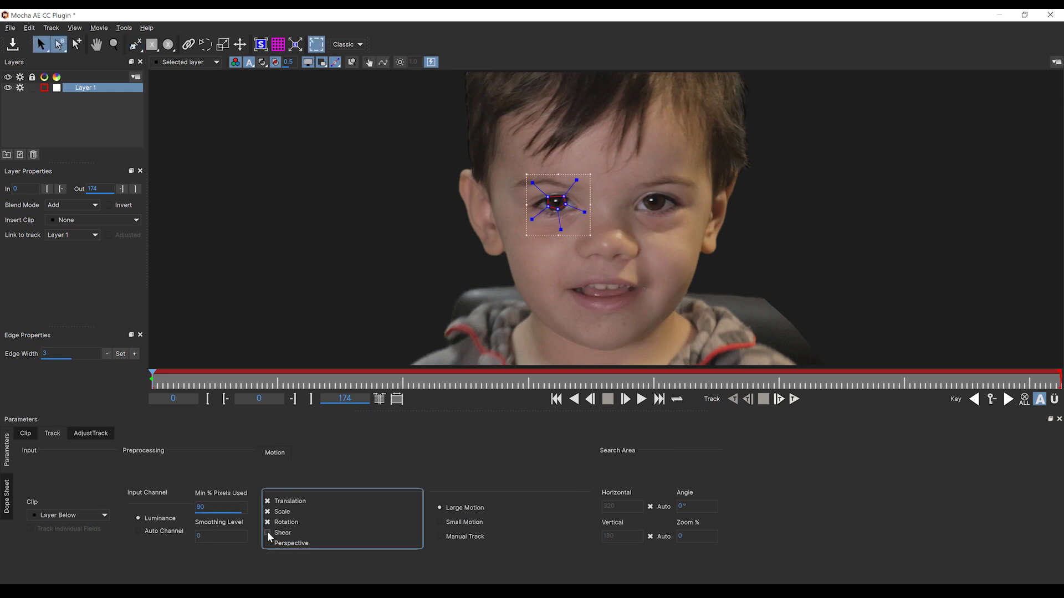
pyautogui.click(794, 399)
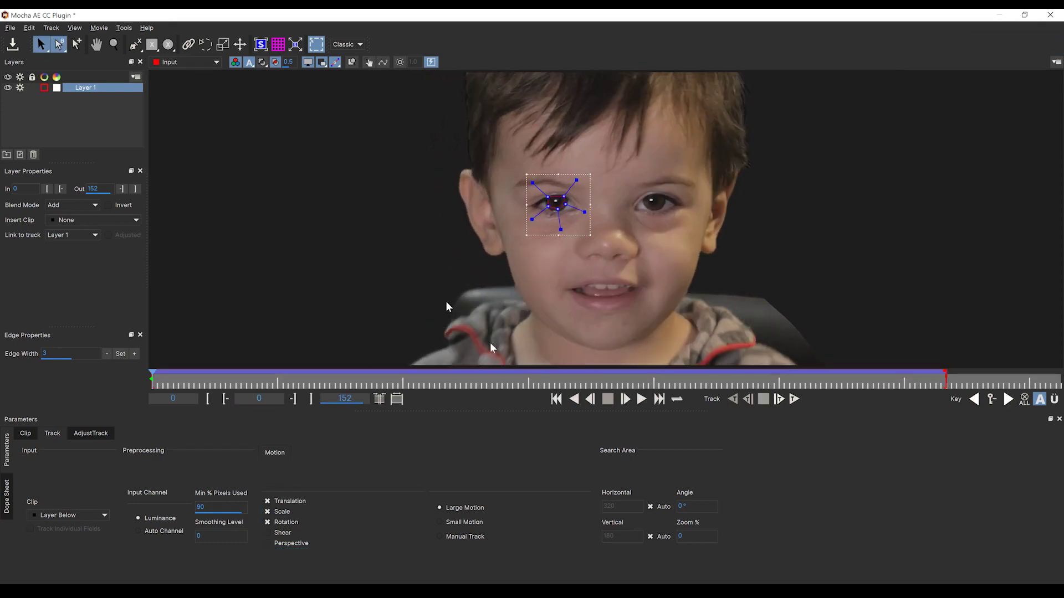
# - Track the second eye forward and rename the two layers LEFT EYE and RIGHT EYE
pyautogui.click(795, 399)
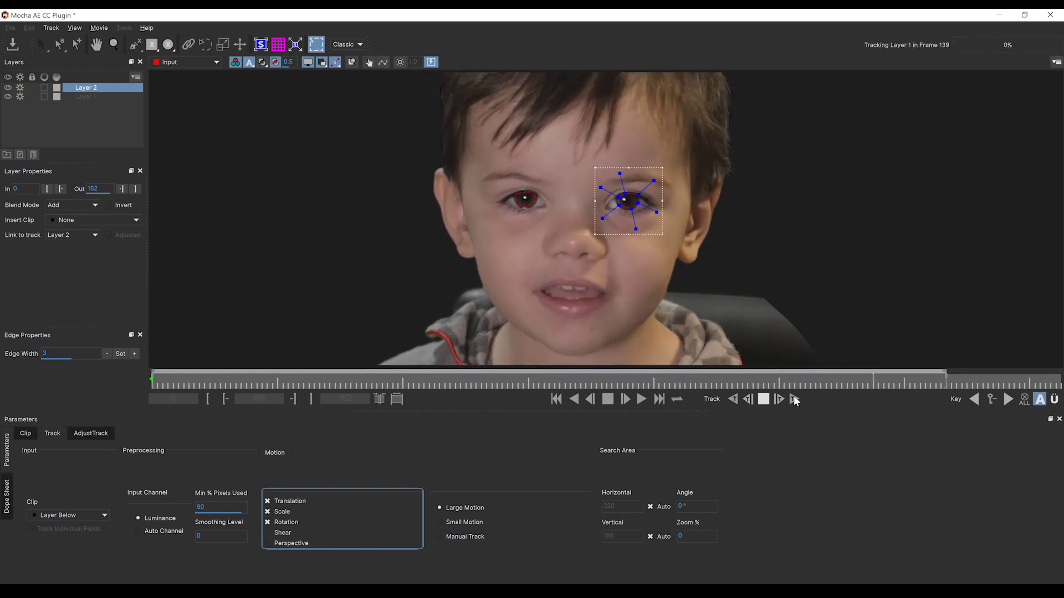
pyautogui.click(87, 91)
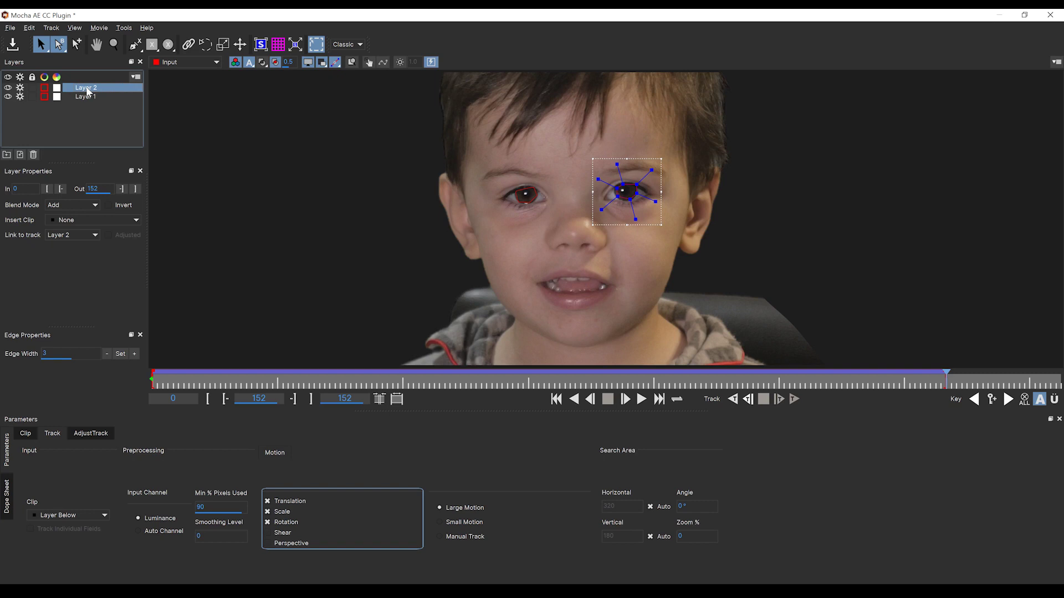
pyautogui.doubleClick(87, 90)
pyautogui.doubleClick(86, 97)
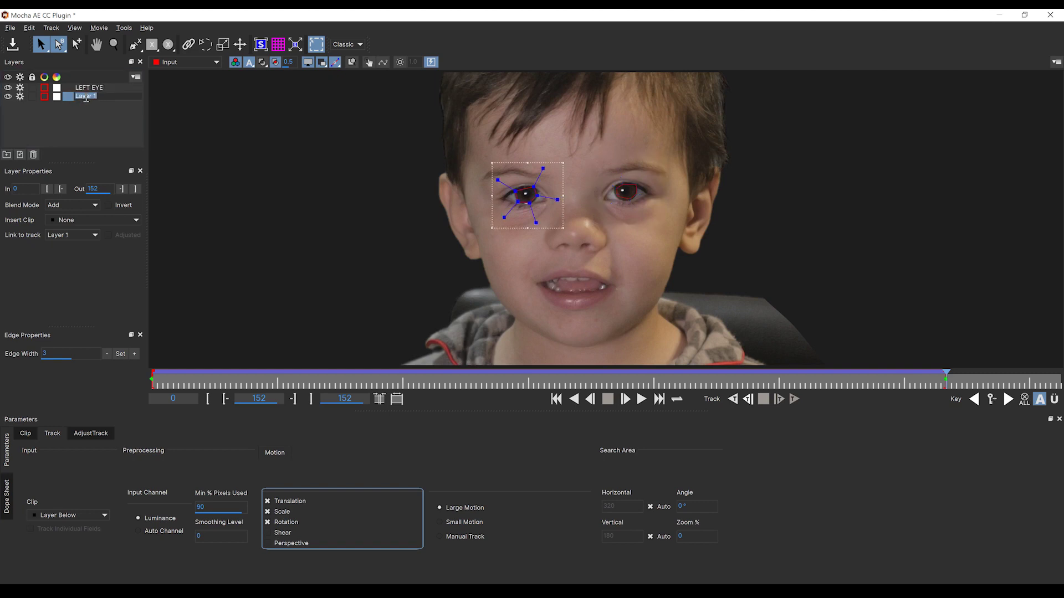
pyautogui.click(83, 122)
# - Save the Mocha tracking and close the plugin window
pyautogui.click(9, 28)
pyautogui.click(33, 38)
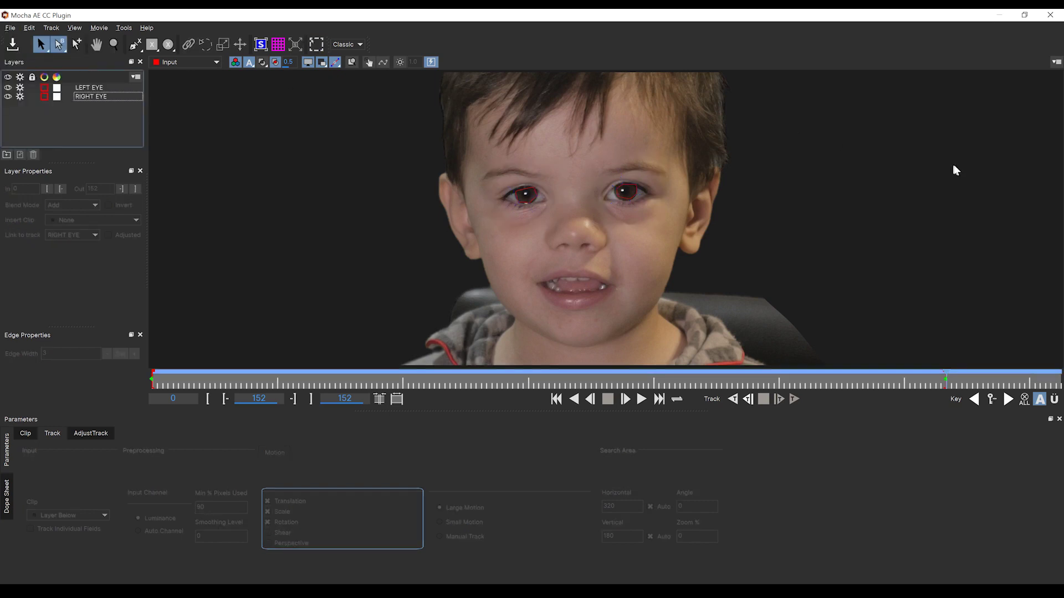
pyautogui.click(1050, 16)
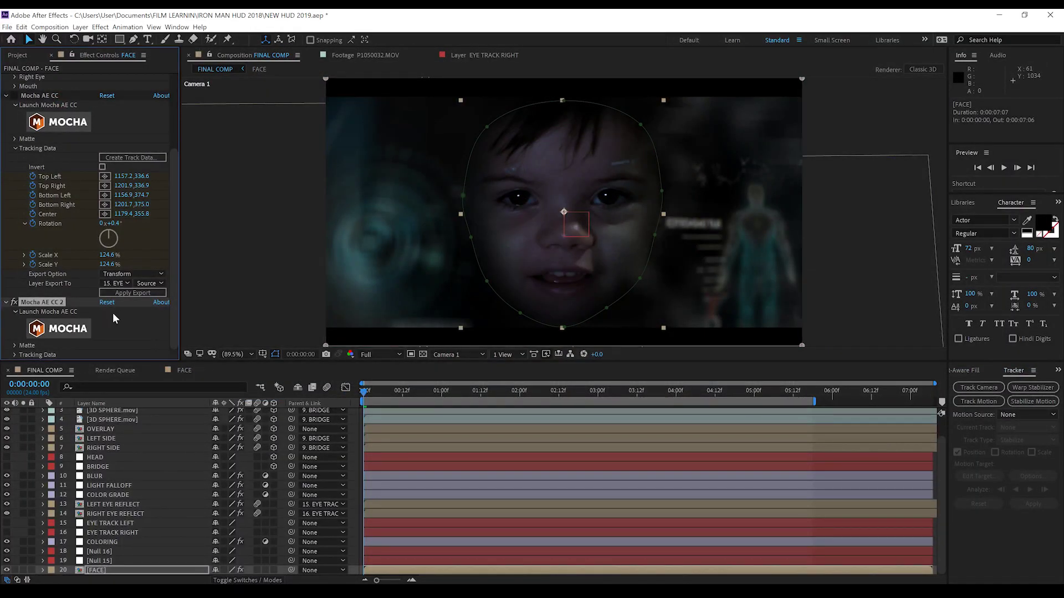
# - Rename Null 15 to 'RIGHT EYE' and Null 16 to 'LEFT EYE'
pyautogui.click(100, 561)
pyautogui.press('Return')
pyautogui.write('RIGHT')
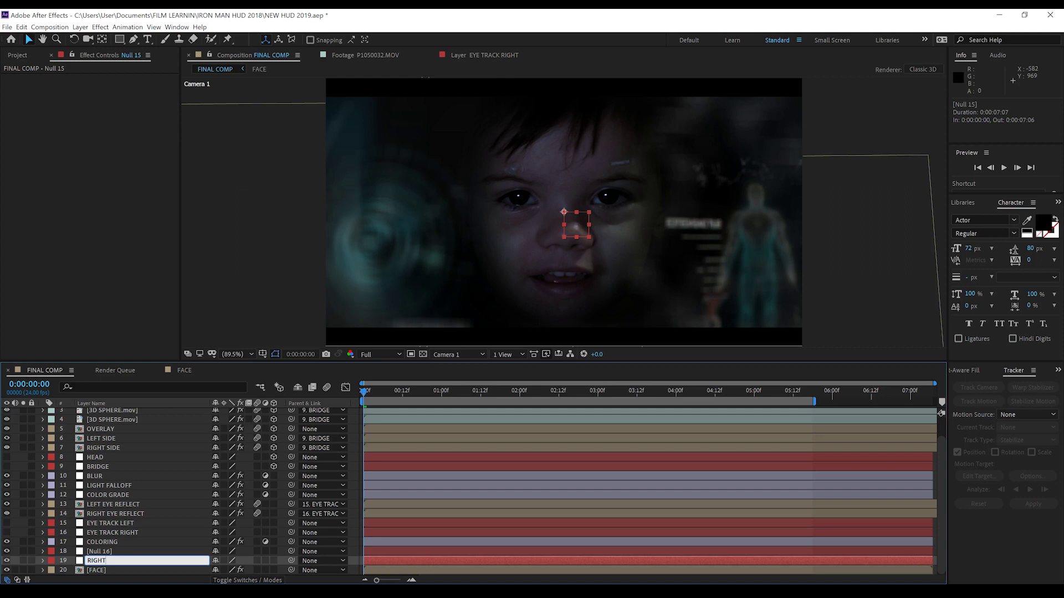
pyautogui.write(' EYE')
pyautogui.click(101, 553)
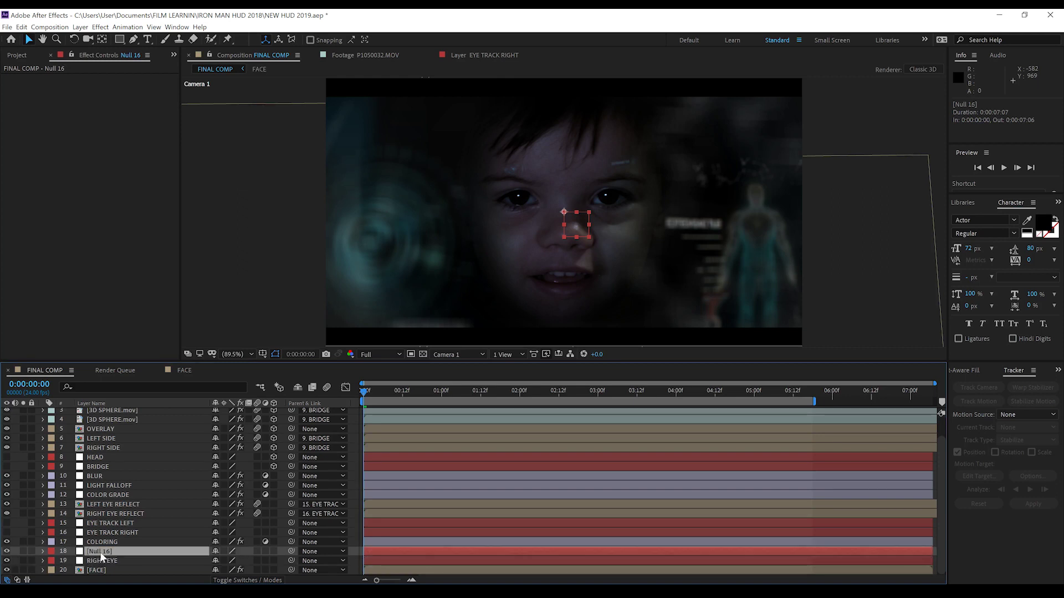
pyautogui.press('Return')
pyautogui.write('LEFT')
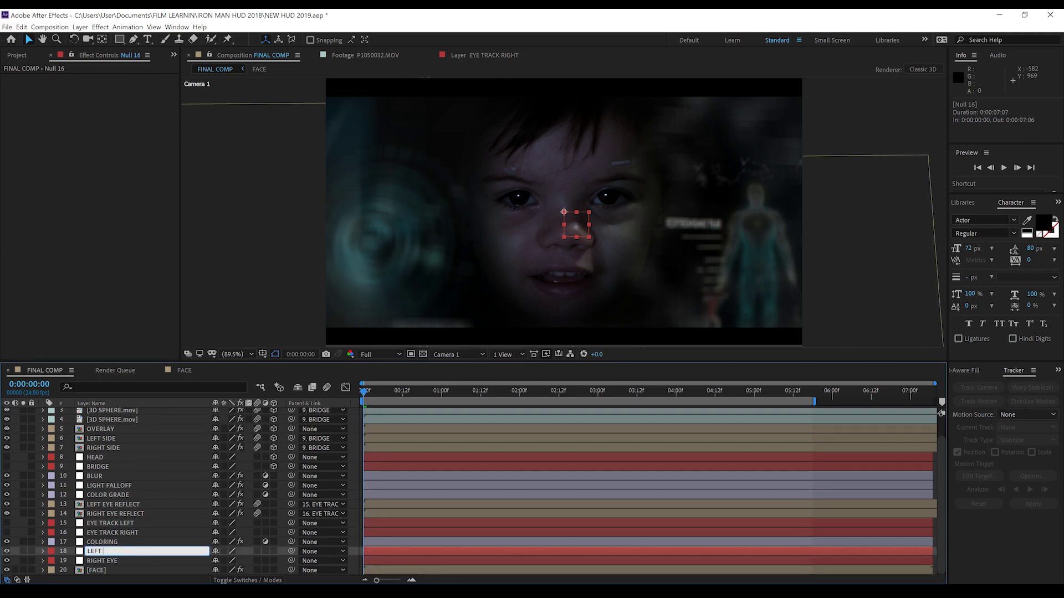
pyautogui.write(' EYE')
# - Create track data from the second Mocha eye track and export it as Transform to layer 19 RIGHT EYE
pyautogui.click(100, 569)
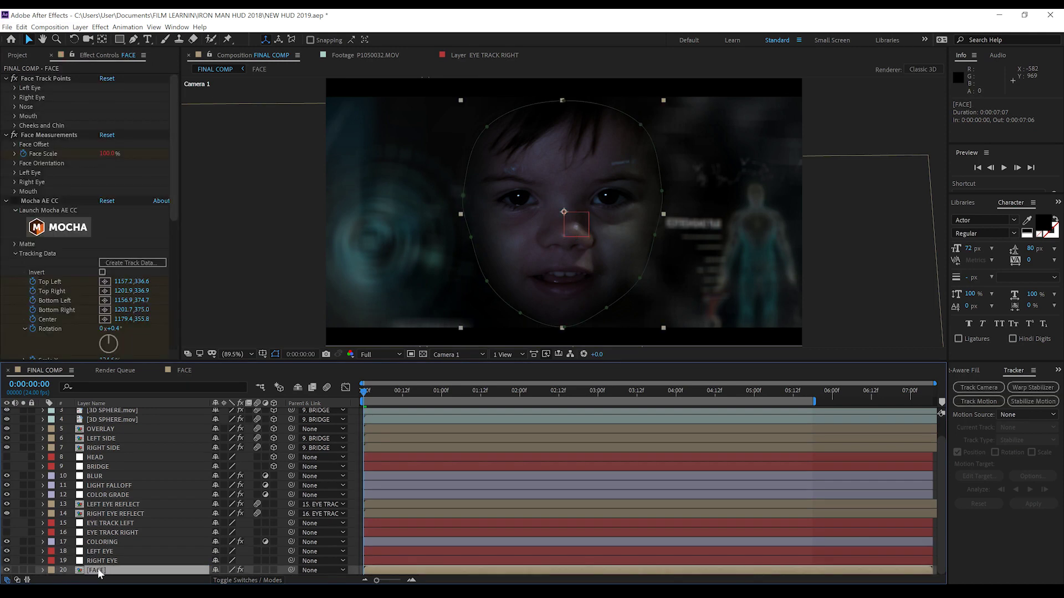
pyautogui.scroll(-8, 95, 263)
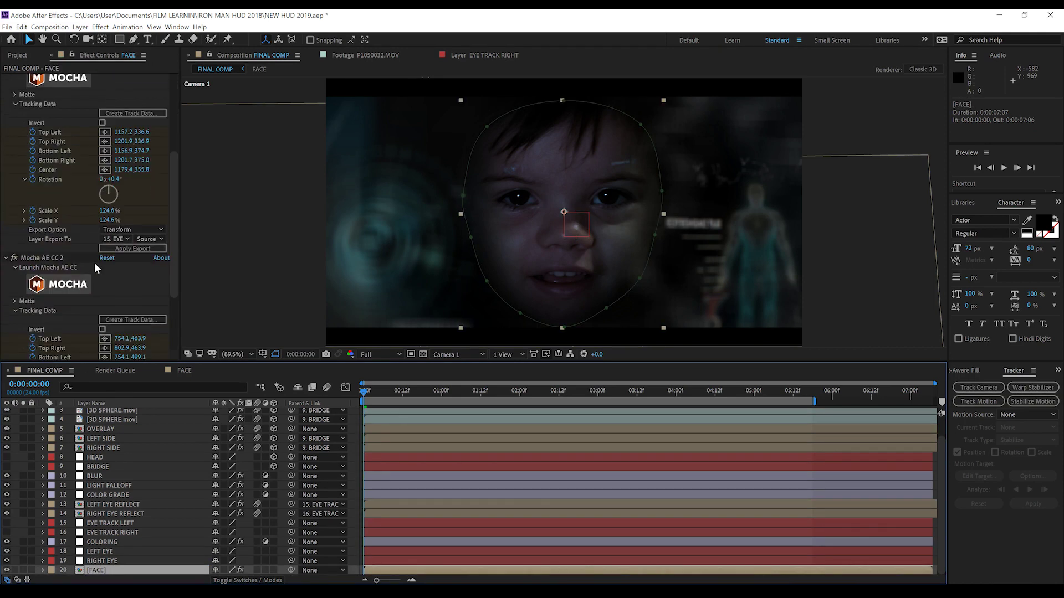
pyautogui.click(132, 218)
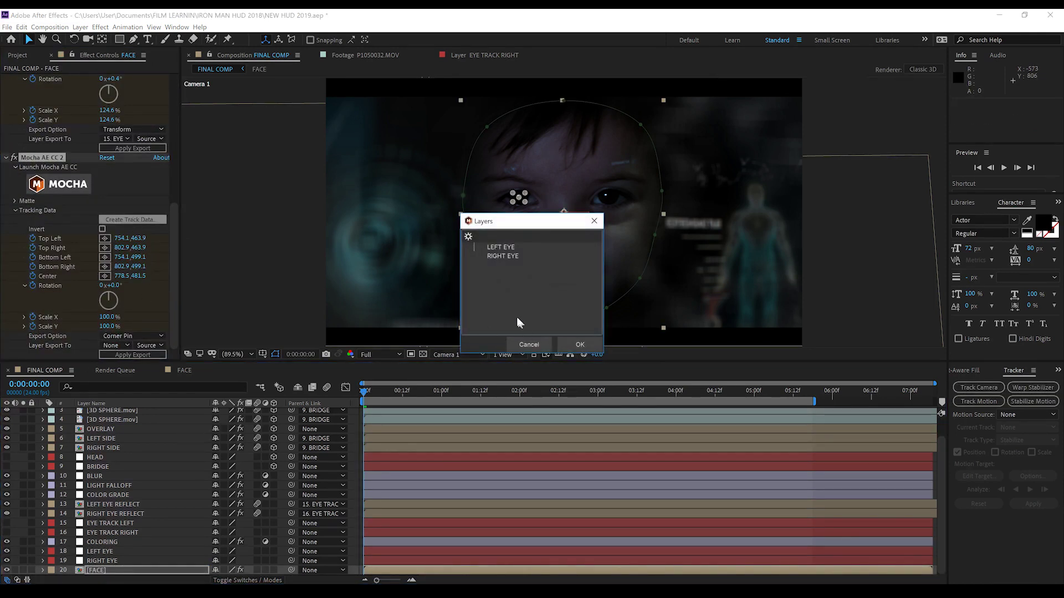
pyautogui.click(575, 344)
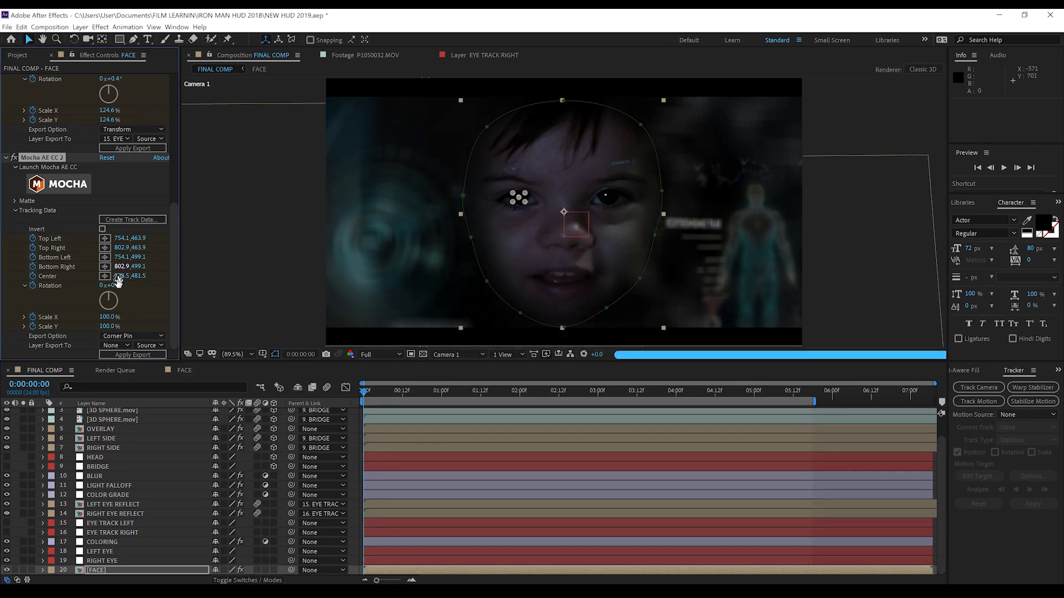
pyautogui.click(130, 334)
pyautogui.click(127, 368)
pyautogui.click(124, 344)
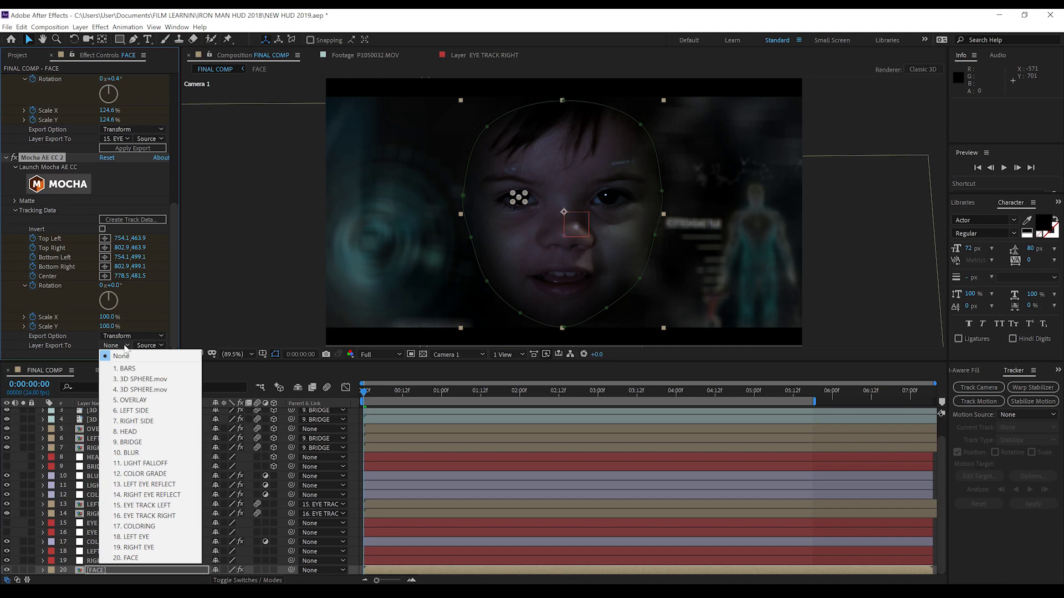
pyautogui.click(132, 547)
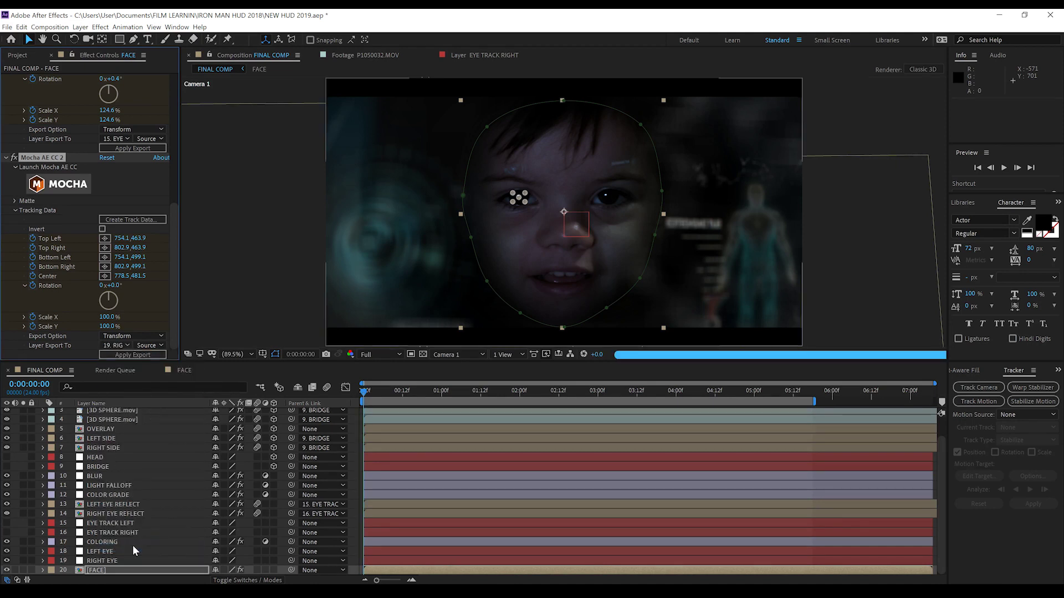
pyautogui.click(124, 355)
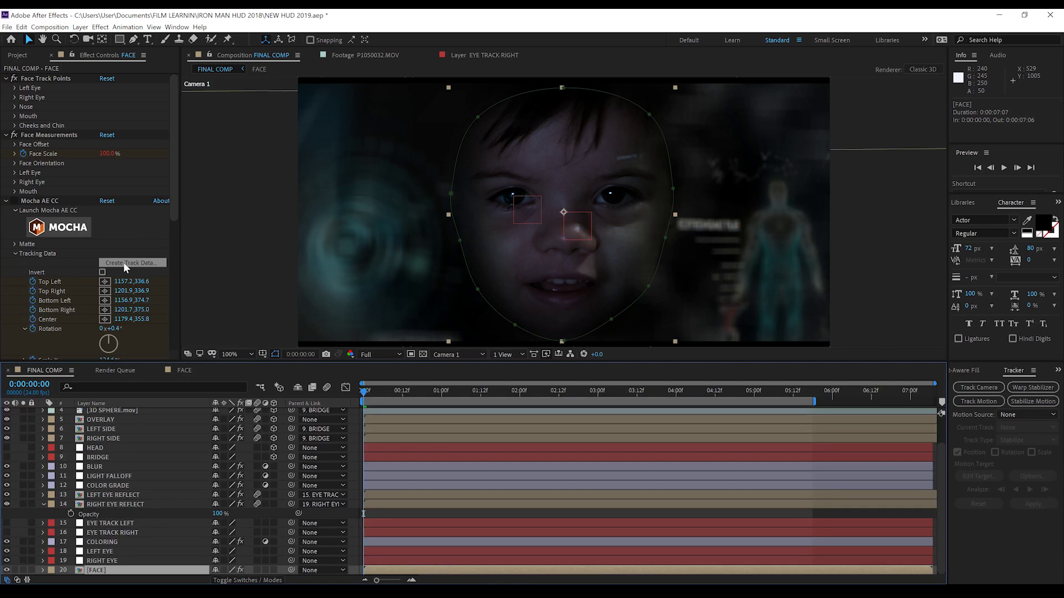
# - Create track data for the other eye and export it as Transform to layer 18 LEFT EYE
pyautogui.scroll(-5, 122, 264)
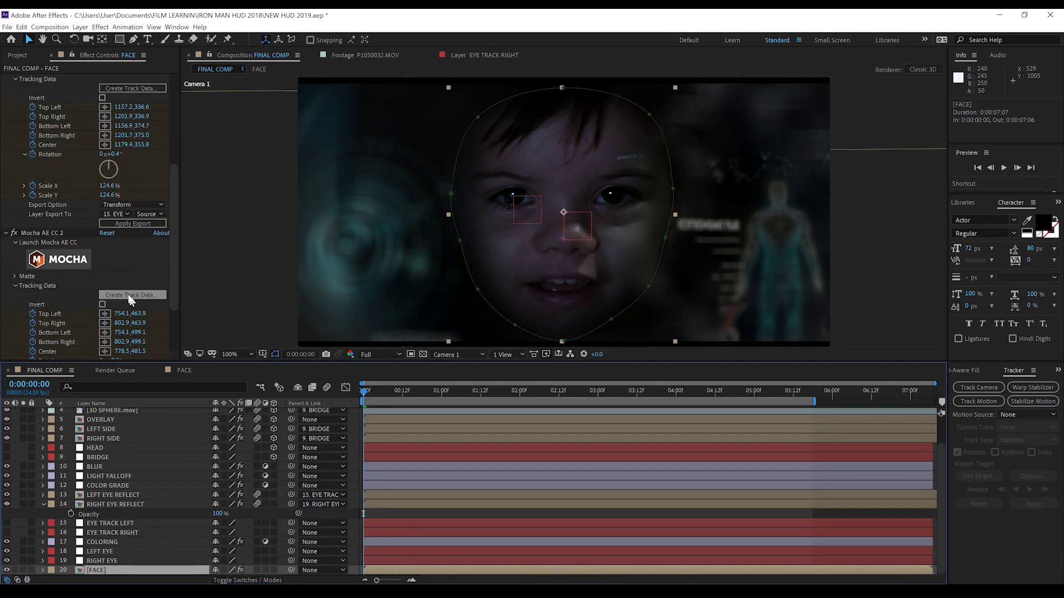
pyautogui.click(126, 294)
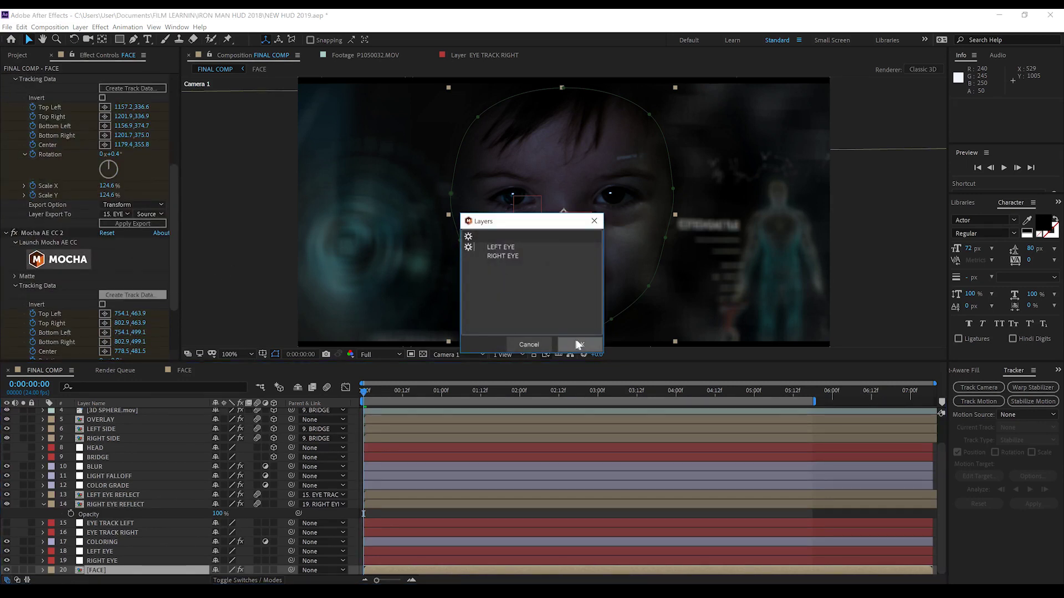
pyautogui.click(580, 344)
pyautogui.scroll(-3, 131, 281)
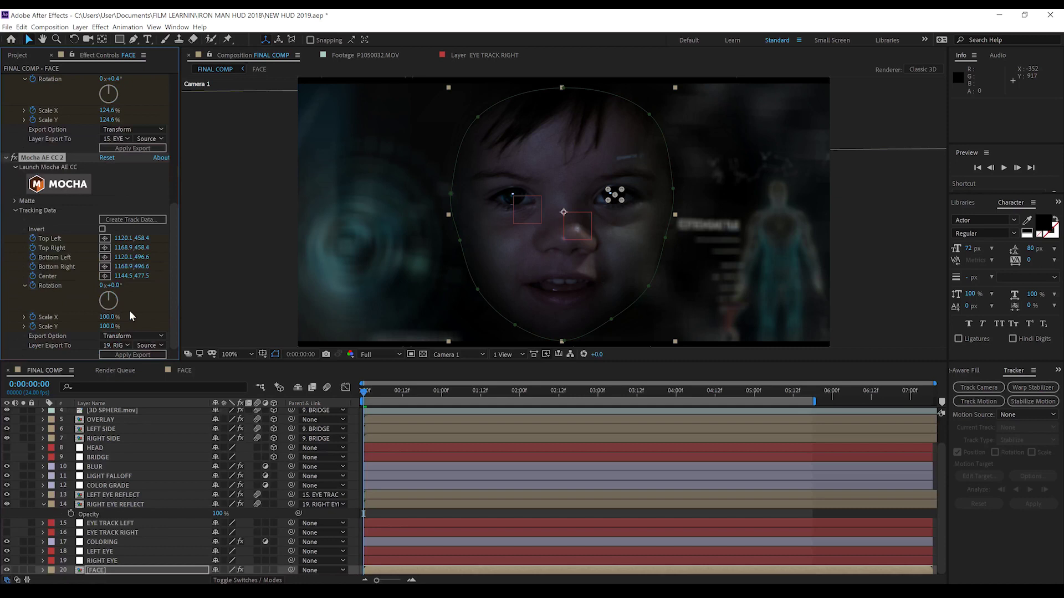
pyautogui.click(123, 345)
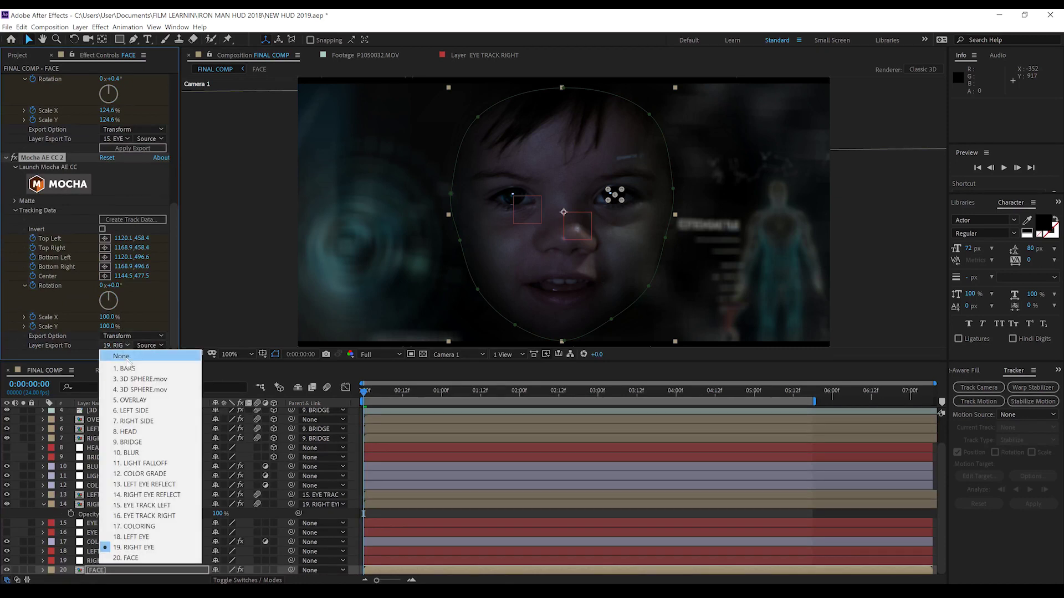
pyautogui.click(140, 534)
pyautogui.click(131, 354)
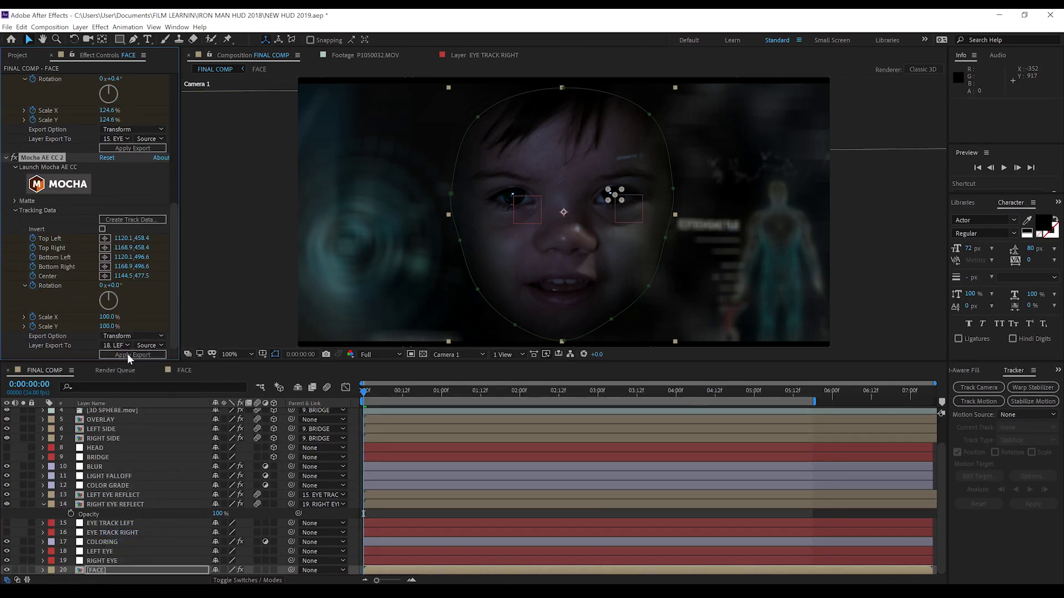
# - Parent RIGHT EYE REFLECT to the 19. RIGHT EYE null and drag the reflection down onto the eye
pyautogui.click(497, 178)
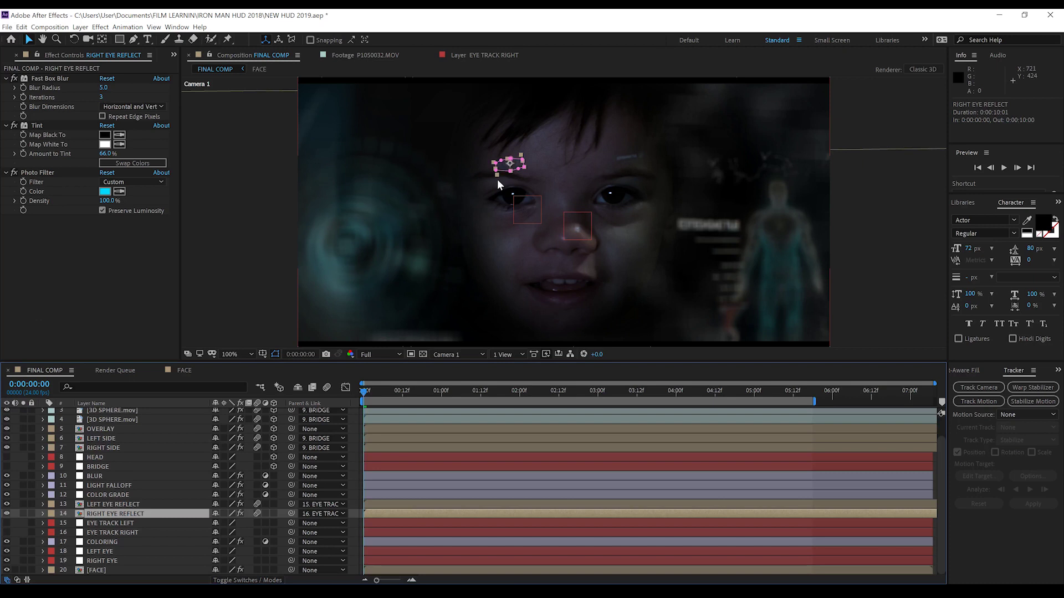
pyautogui.click(497, 178)
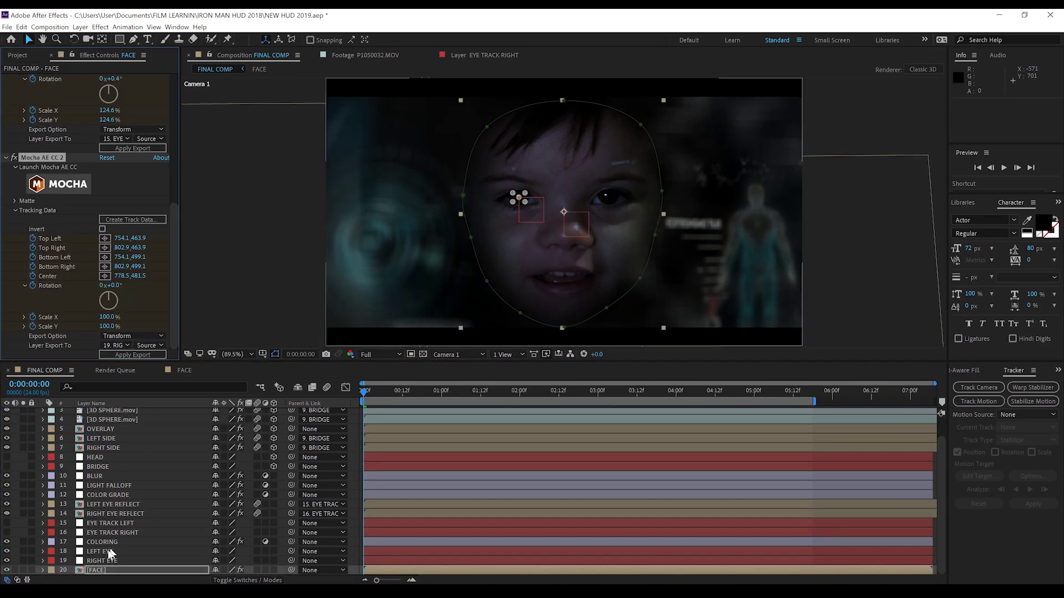
pyautogui.click(126, 514)
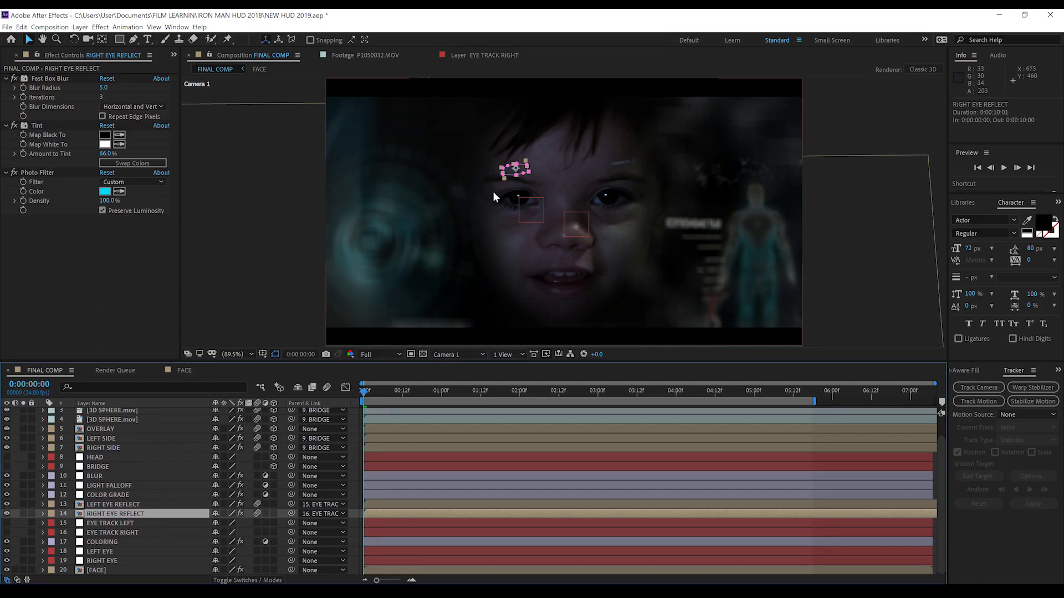
pyautogui.press('.')
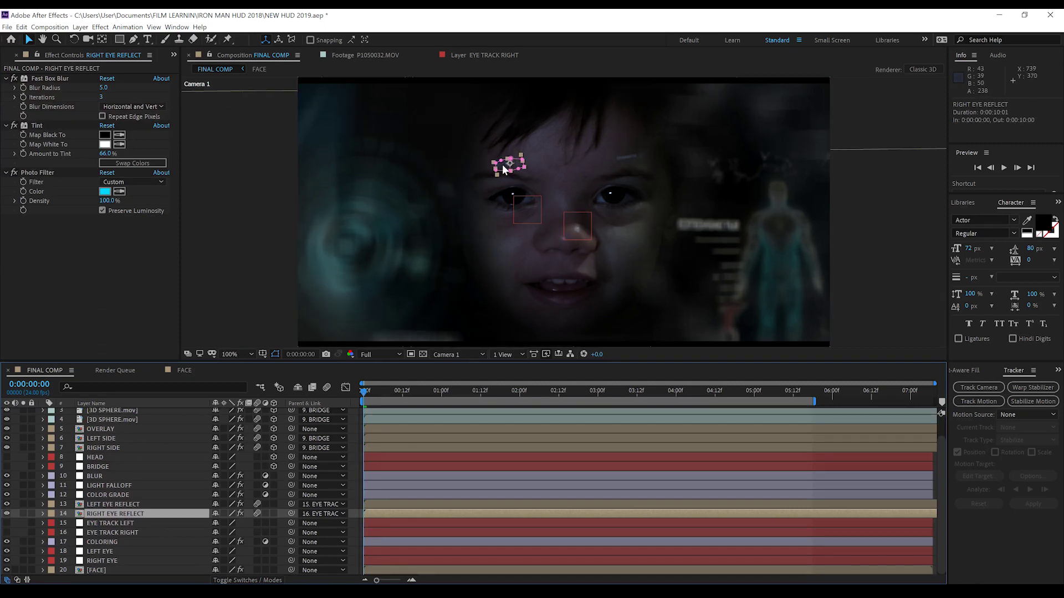
pyautogui.click(325, 514)
pyautogui.click(333, 493)
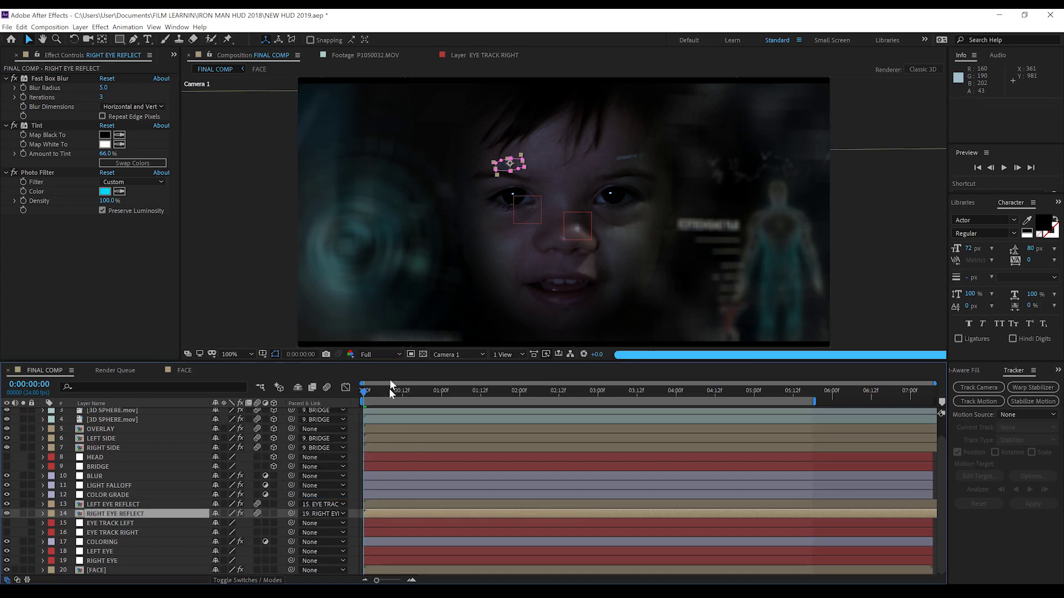
pyautogui.scroll(1, 443, 263)
pyautogui.moveTo(447, 120); pyautogui.dragTo(452, 185)
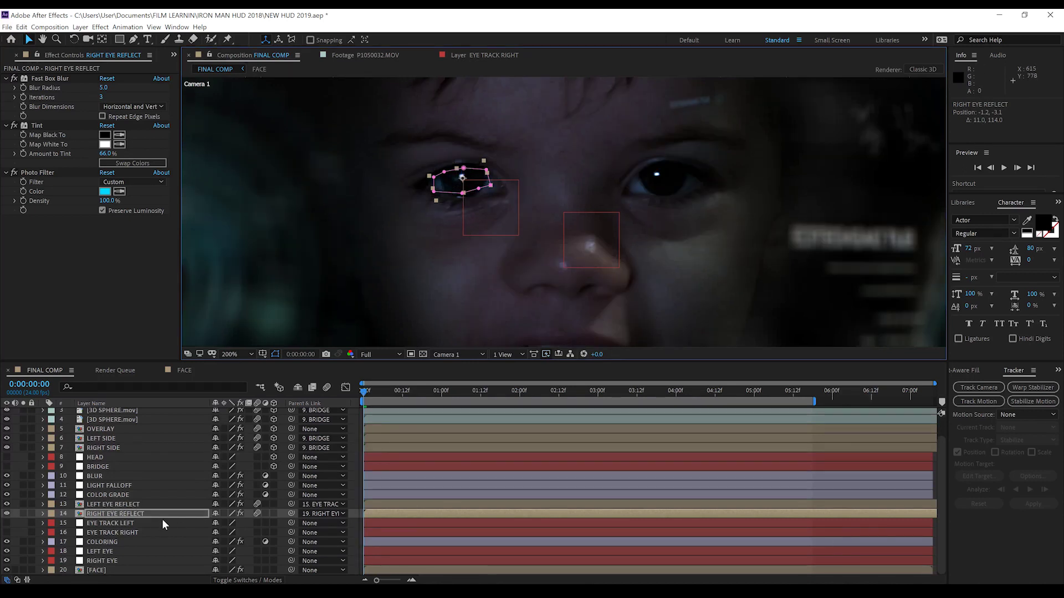
# - Parent LEFT EYE REFLECT to the LEFT EYE null and move the reflection down onto that eye
pyautogui.press('t')
pyautogui.press('KP_2')
pyautogui.press('KP_0')
pyautogui.press('/')
pyautogui.click(119, 491)
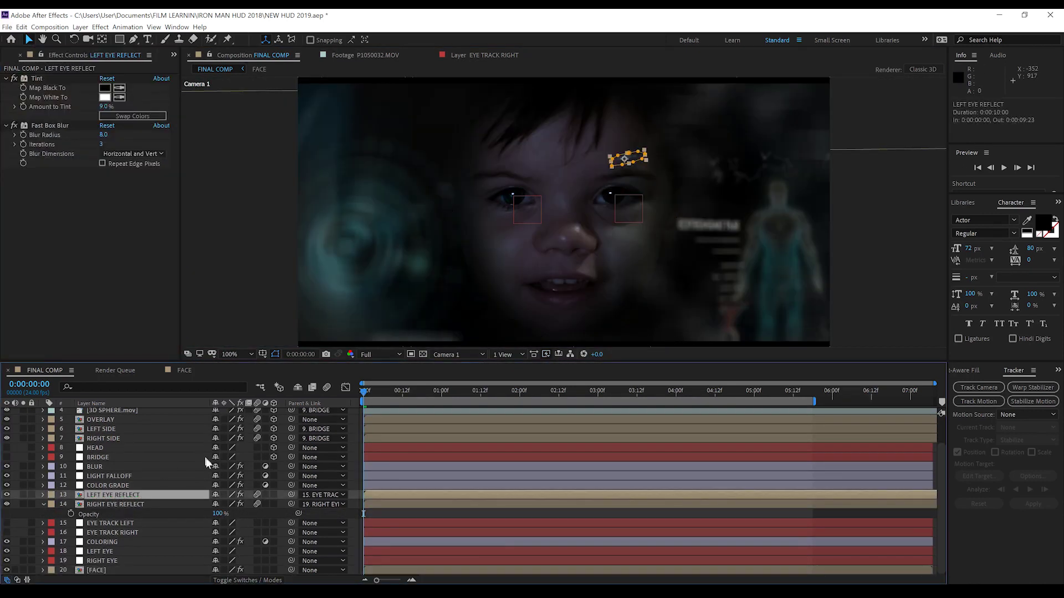
pyautogui.click(323, 493)
pyautogui.click(335, 463)
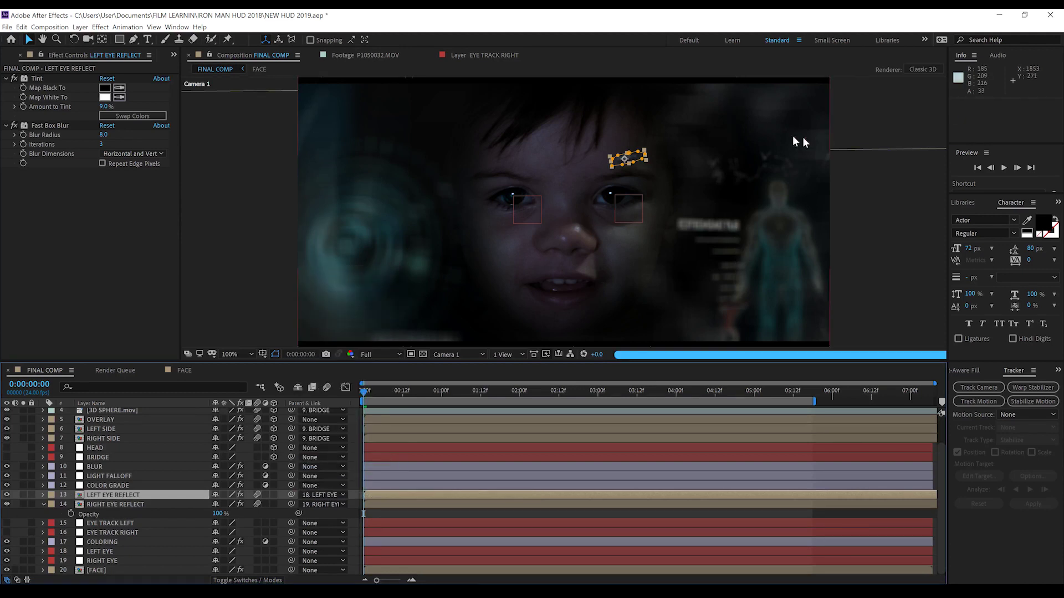
pyautogui.press('.')
pyautogui.moveTo(698, 103); pyautogui.dragTo(673, 178)
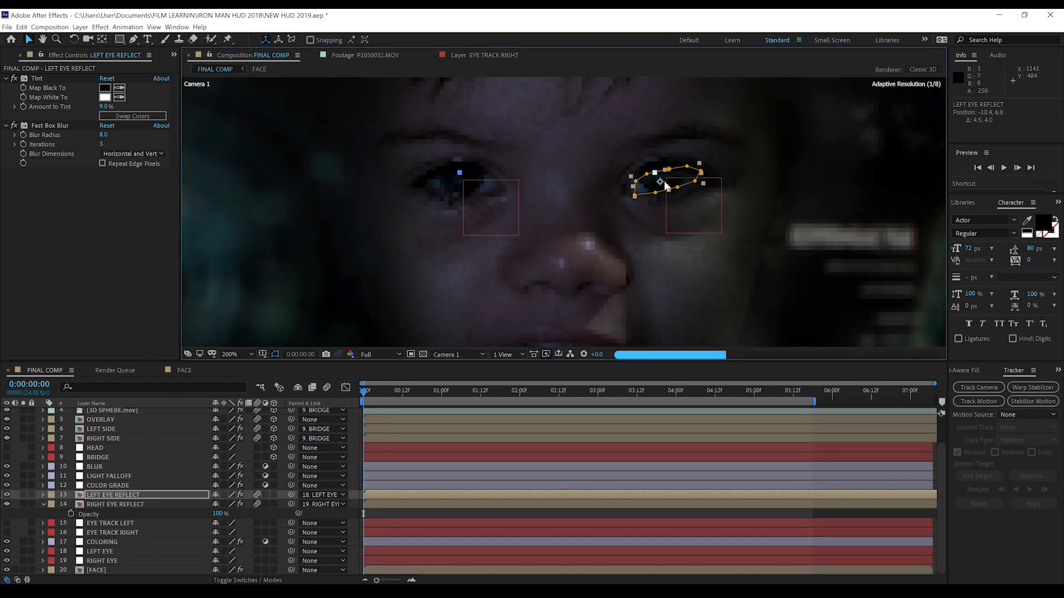
# - Zoom out to the full frame, deselect the layer, and play a preview of the composite
pyautogui.press(',')
pyautogui.click(480, 514)
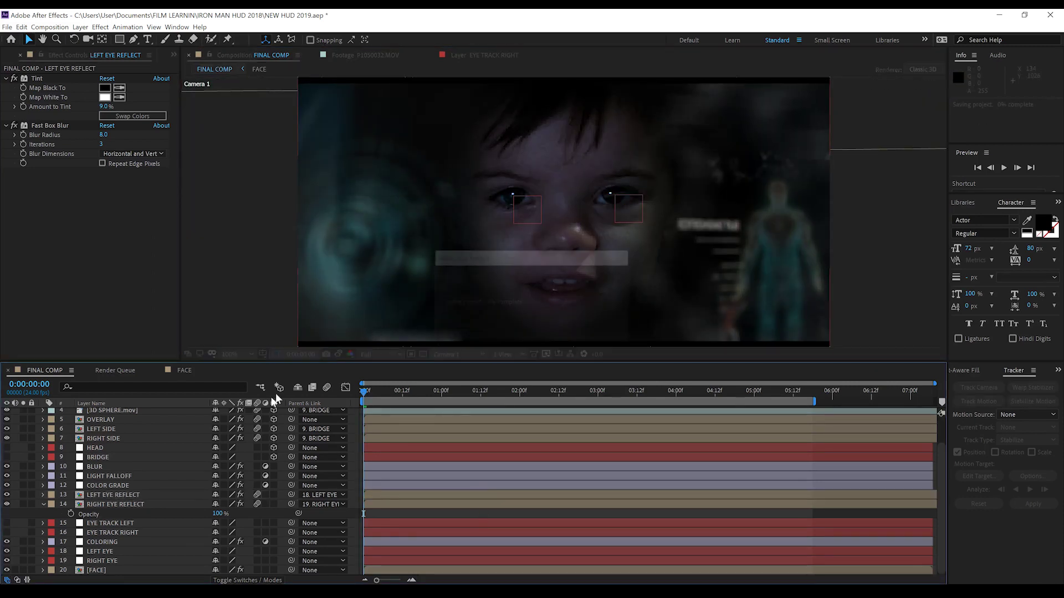
pyautogui.press('space')
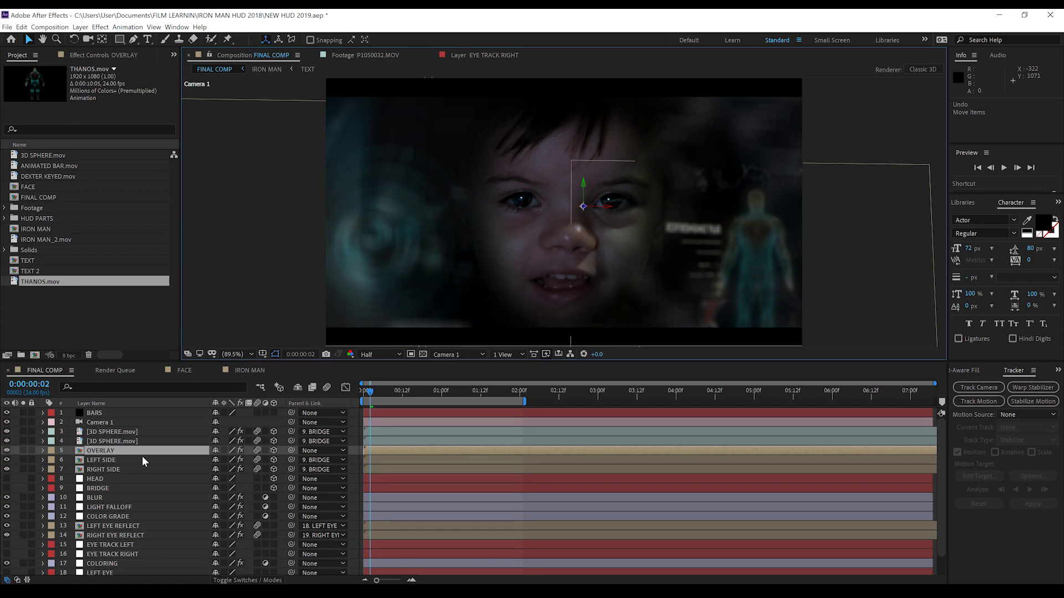
# - Make the BARS letterbox layer visible, then select the LIGHT FALLOFF layer
pyautogui.click(95, 413)
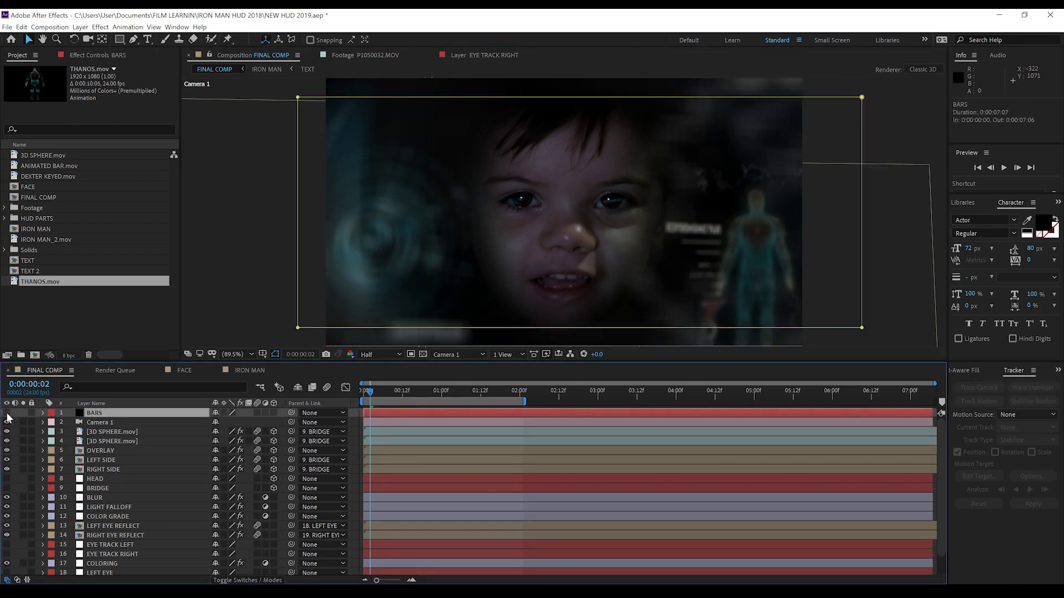
pyautogui.click(7, 413)
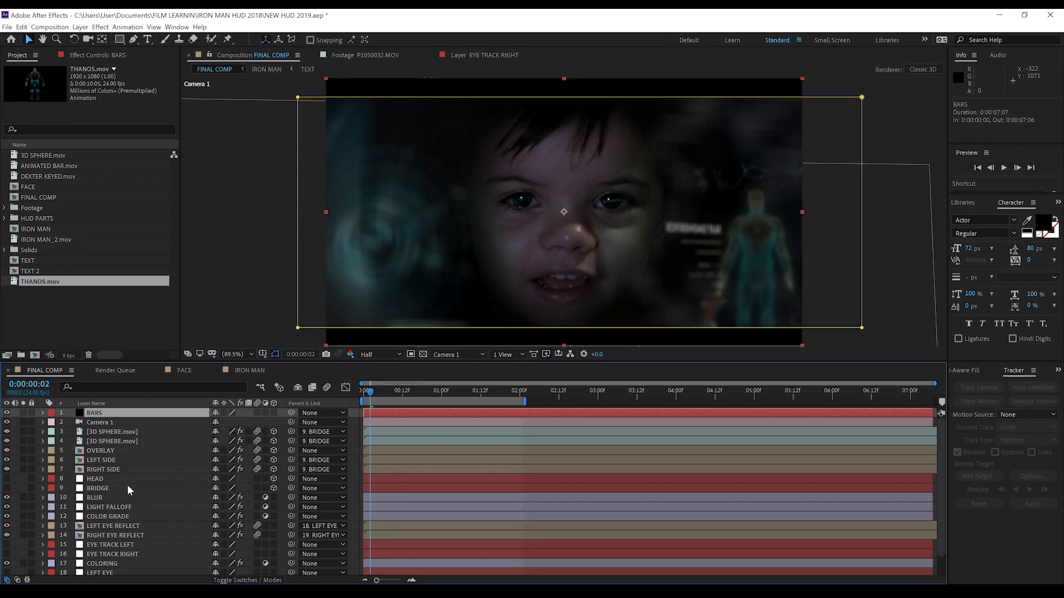
pyautogui.click(105, 507)
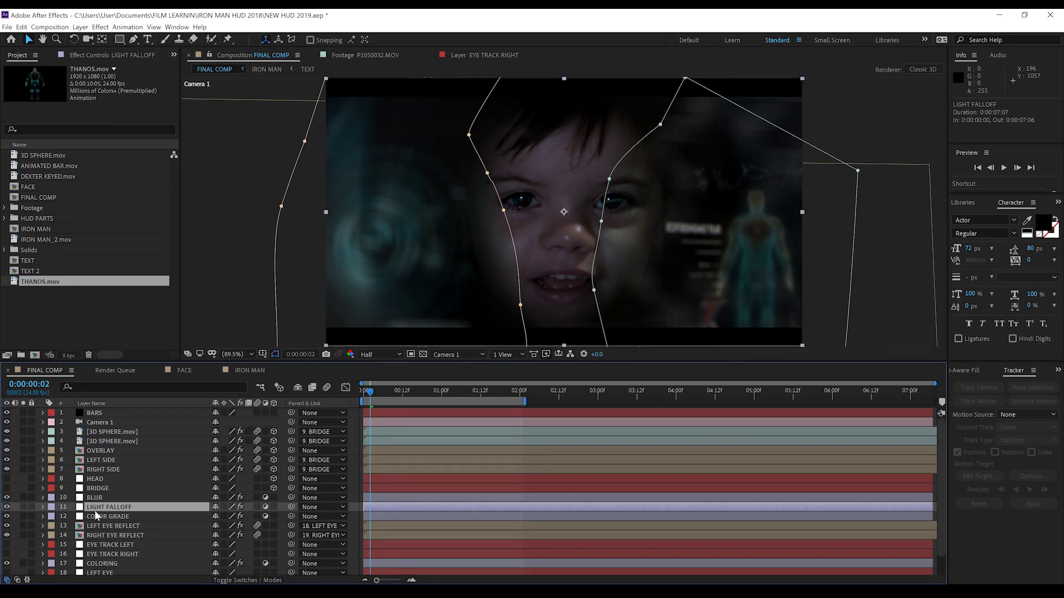
# - Inspect the LIGHT FALLOFF, BLUR and COLOR GRADE settings, keeping Photo Filter Density at 49%
pyautogui.click(119, 55)
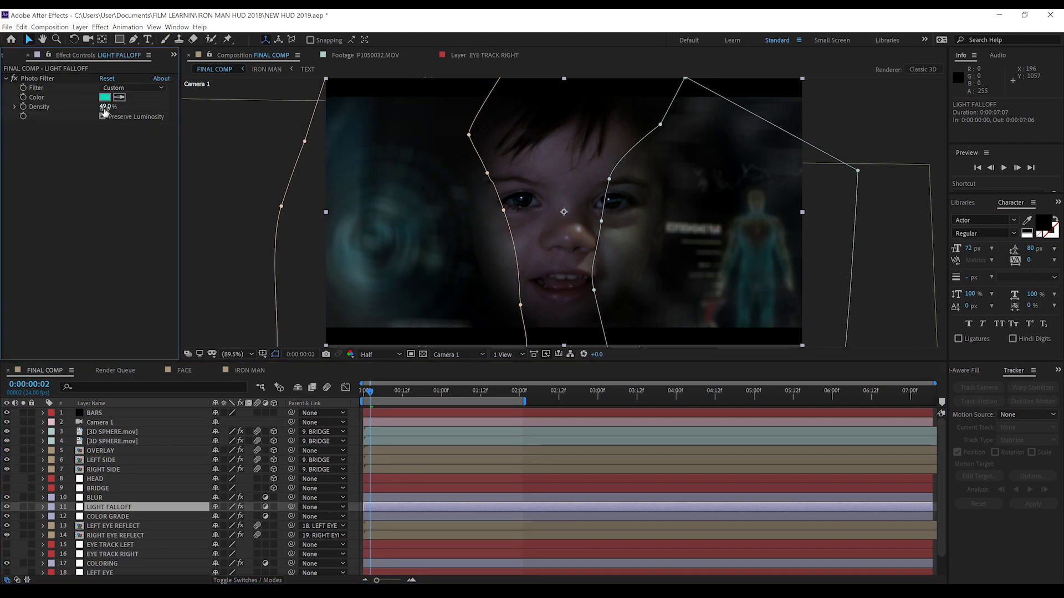
pyautogui.moveTo(103, 110); pyautogui.dragTo(135, 108)
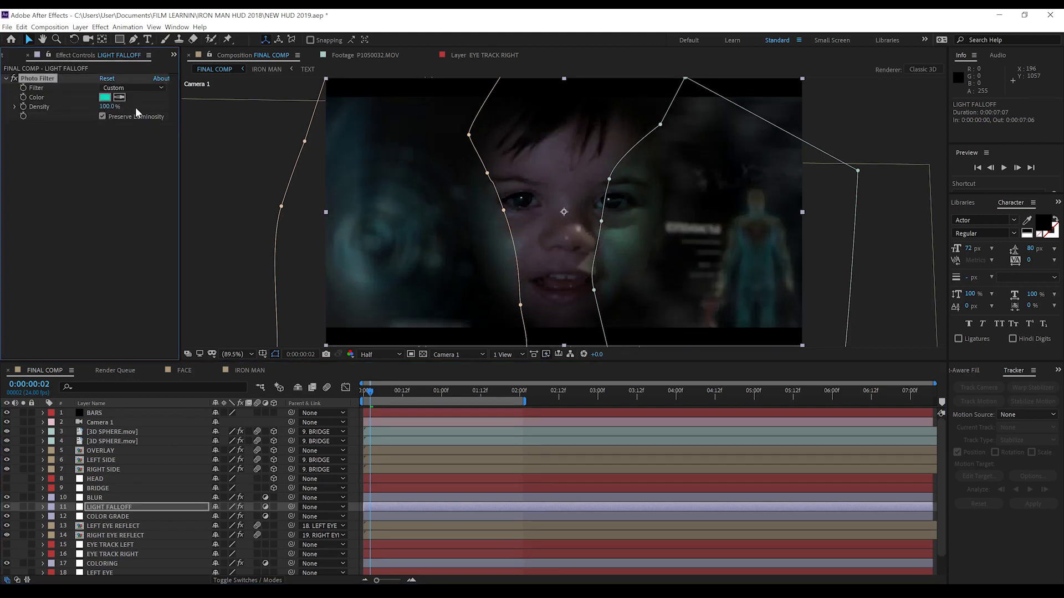
pyautogui.hotkey('ctrl', 'z')
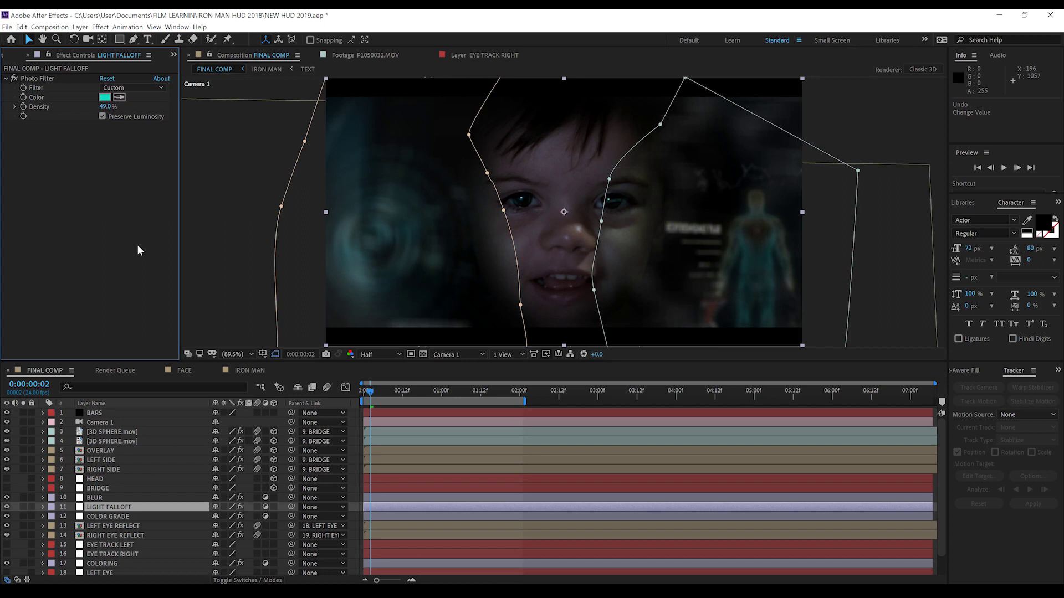
pyautogui.click(95, 497)
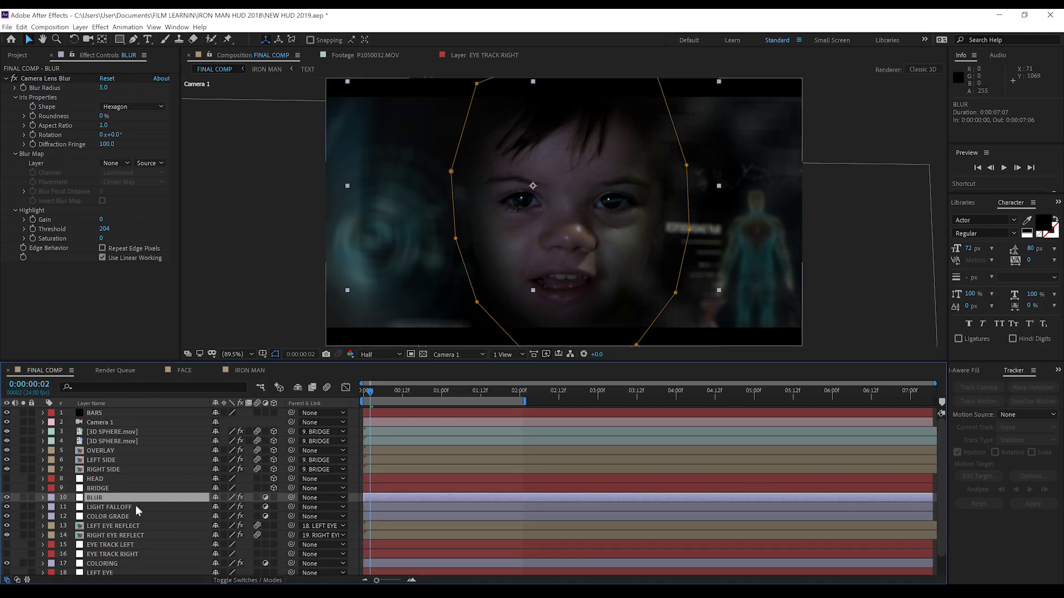
pyautogui.click(114, 516)
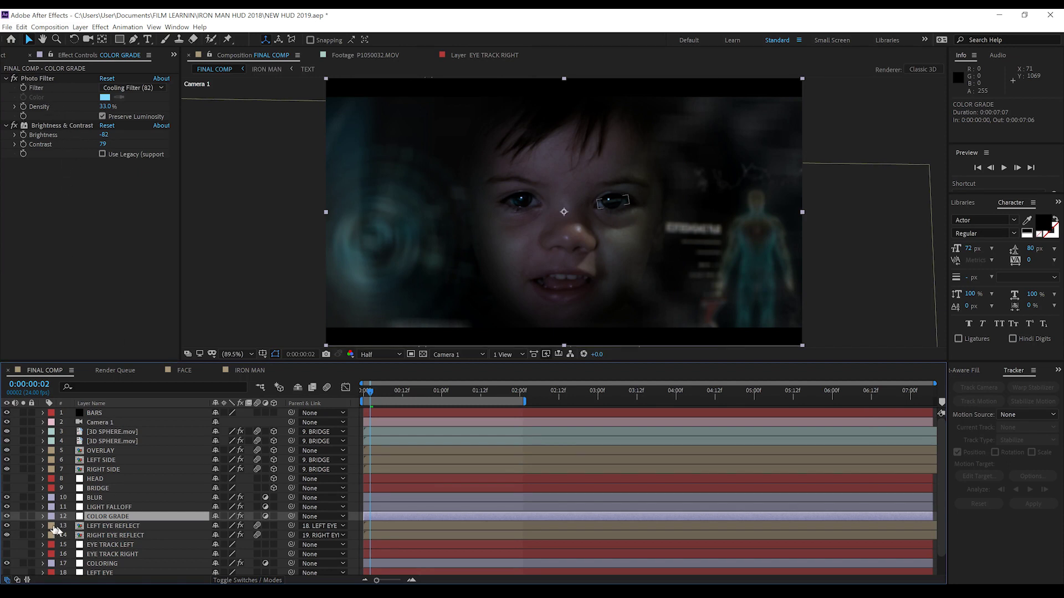
pyautogui.press('t')
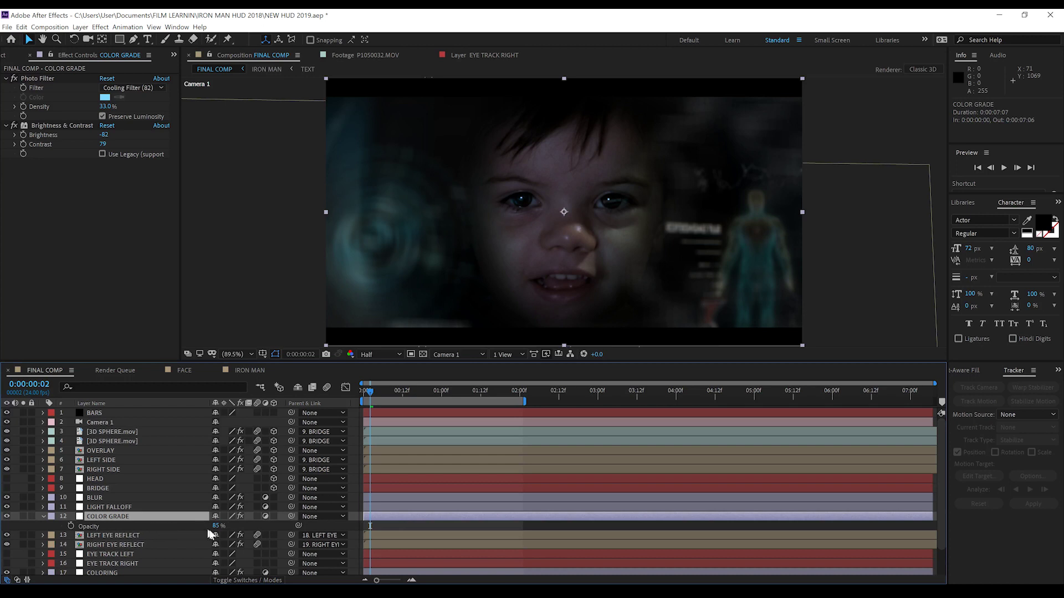
pyautogui.moveTo(217, 529); pyautogui.dragTo(192, 527)
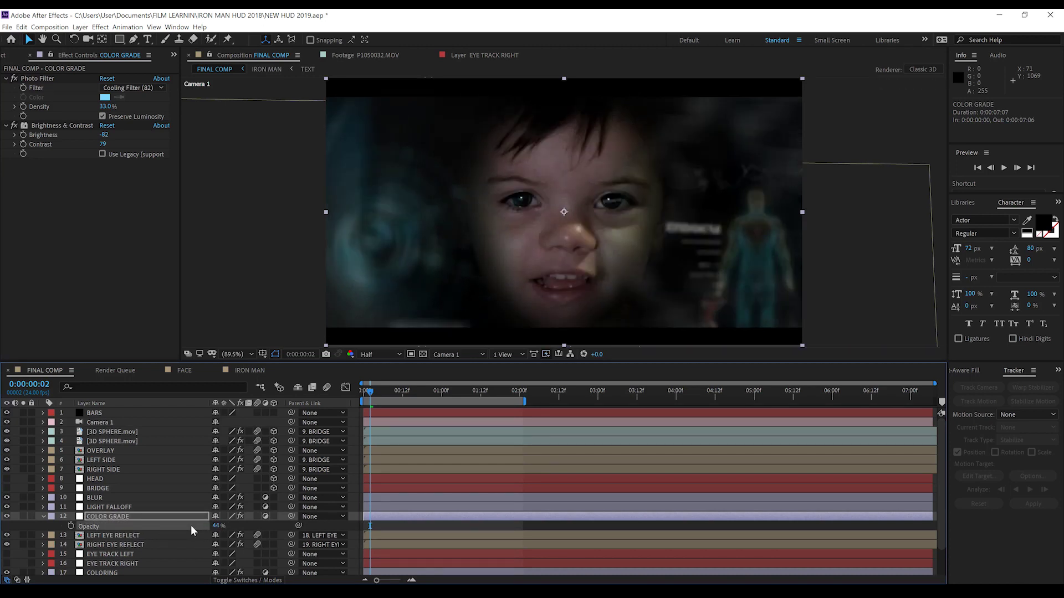
pyautogui.hotkey('ctrl', 'z')
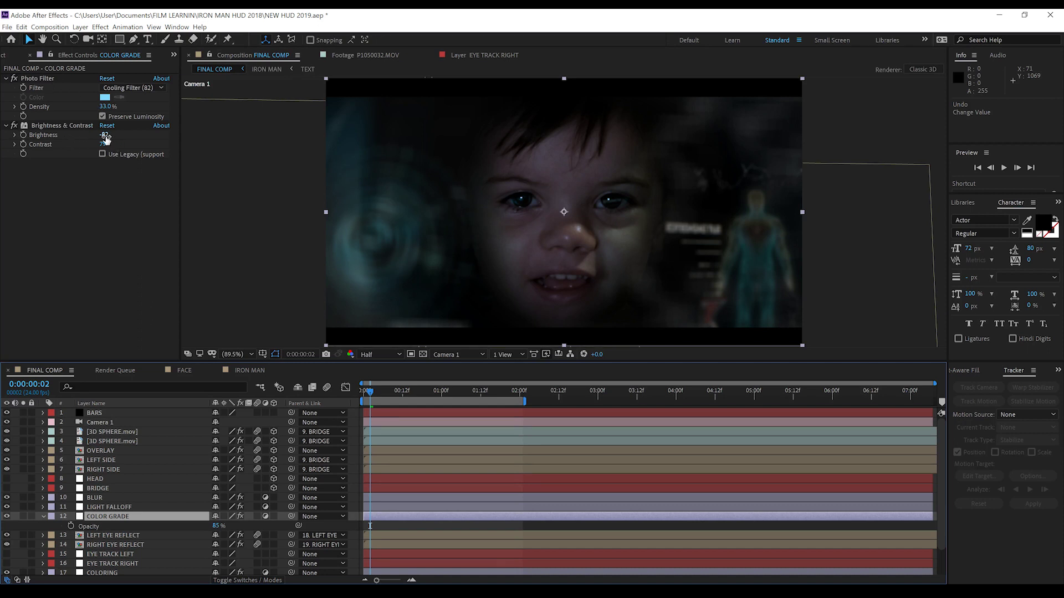
pyautogui.moveTo(103, 144); pyautogui.dragTo(84, 142)
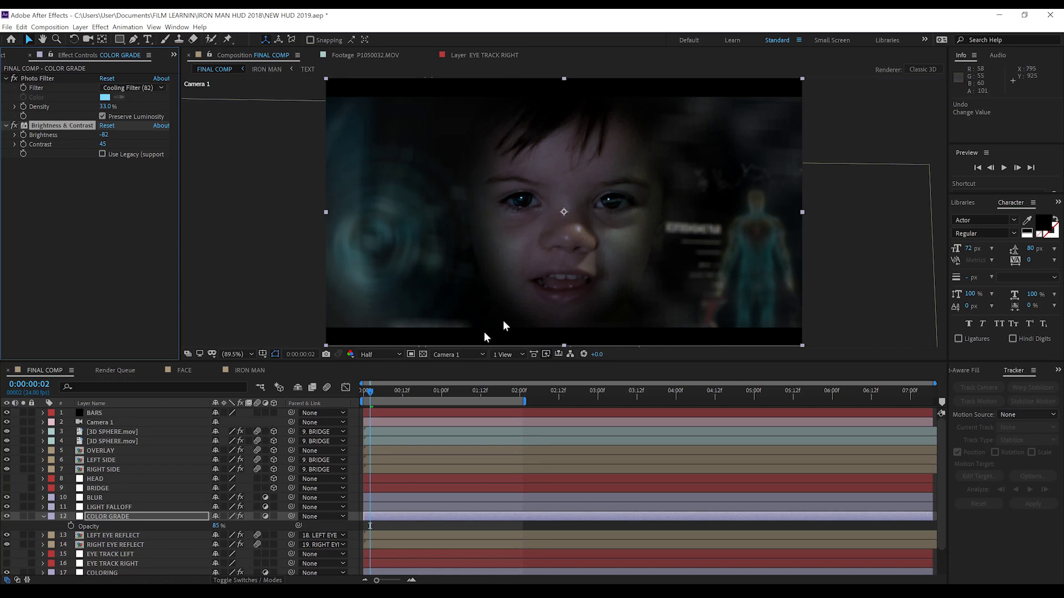
pyautogui.hotkey('ctrl', 'z')
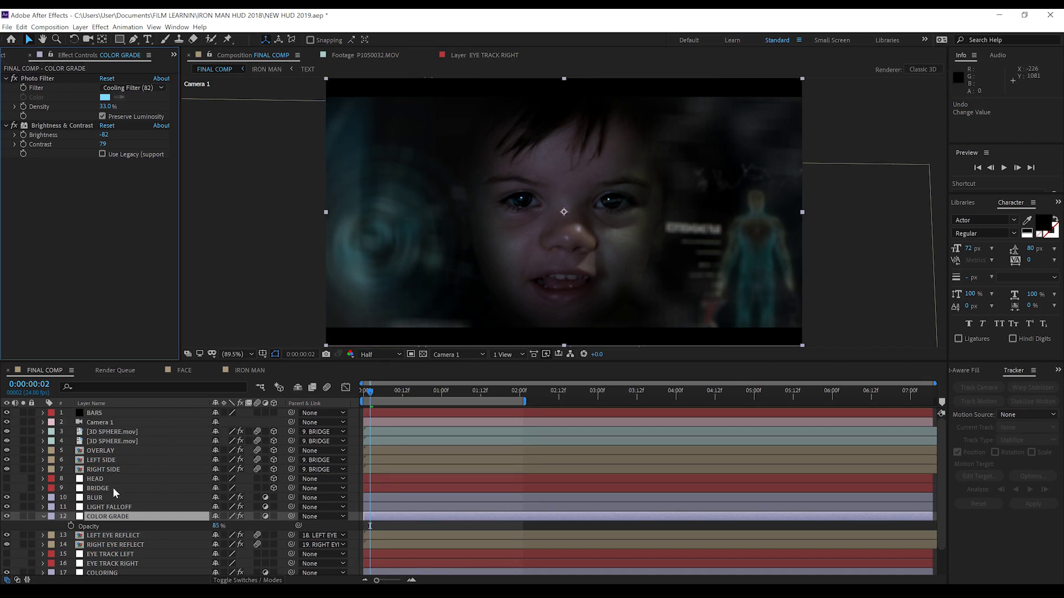
# - Raise the RIGHT SIDE HUD panel and shift it in depth, then raise the LEFT SIDE panel
pyautogui.click(98, 469)
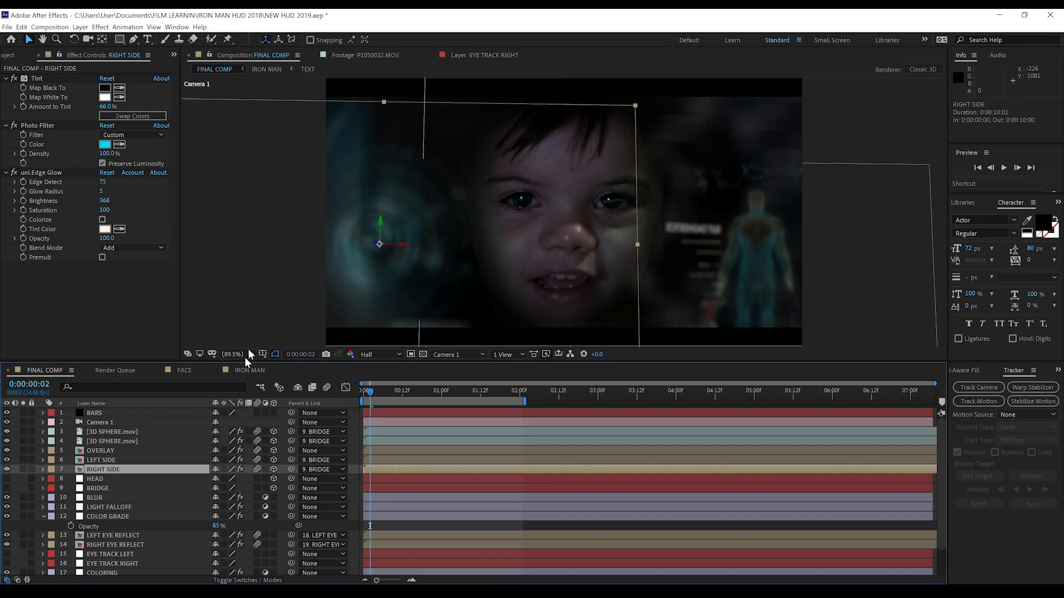
pyautogui.moveTo(382, 223); pyautogui.dragTo(382, 216)
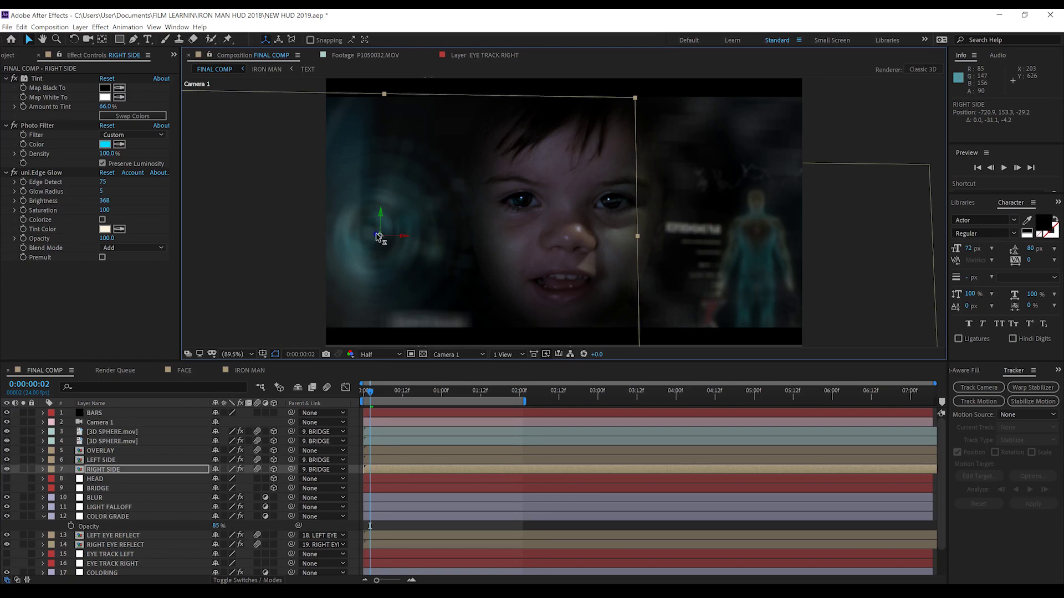
pyautogui.moveTo(377, 237); pyautogui.dragTo(413, 252)
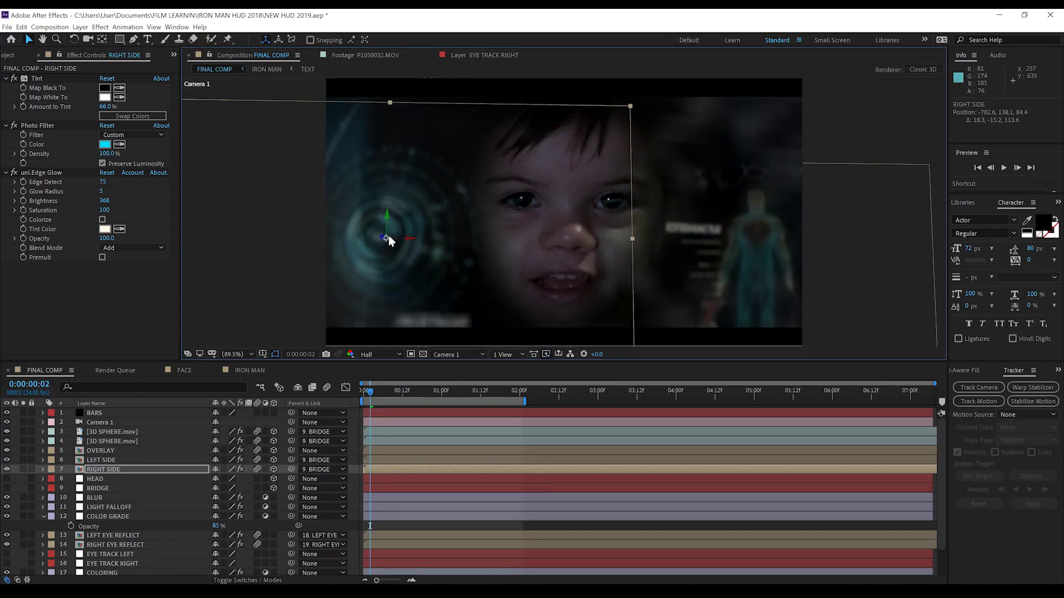
pyautogui.click(108, 461)
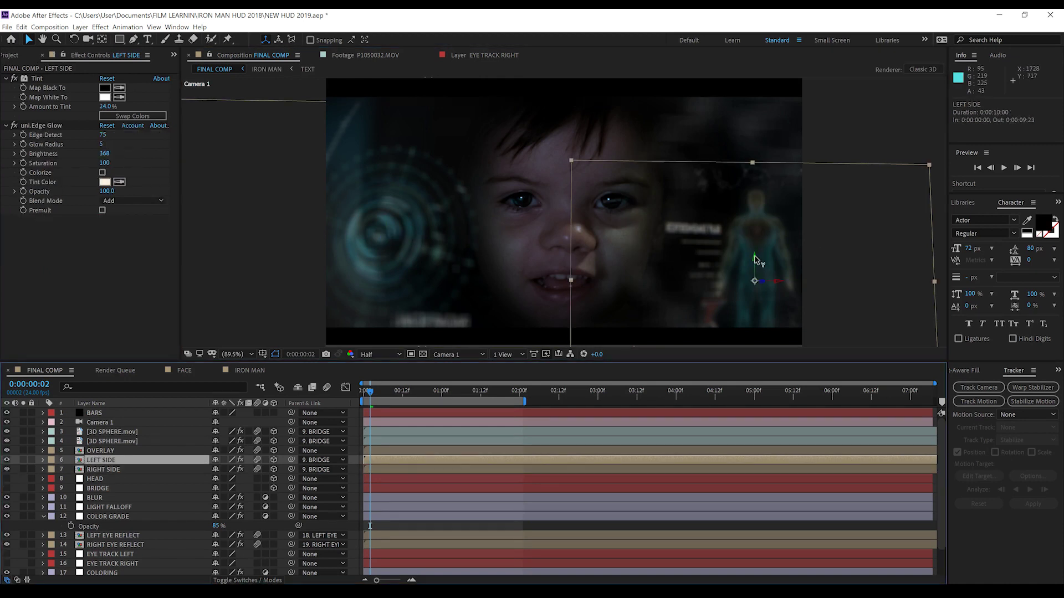
pyautogui.moveTo(757, 260)
pyautogui.mouseDown()
pyautogui.moveTo(758, 235)
pyautogui.moveTo(749, 258)
pyautogui.mouseUp()
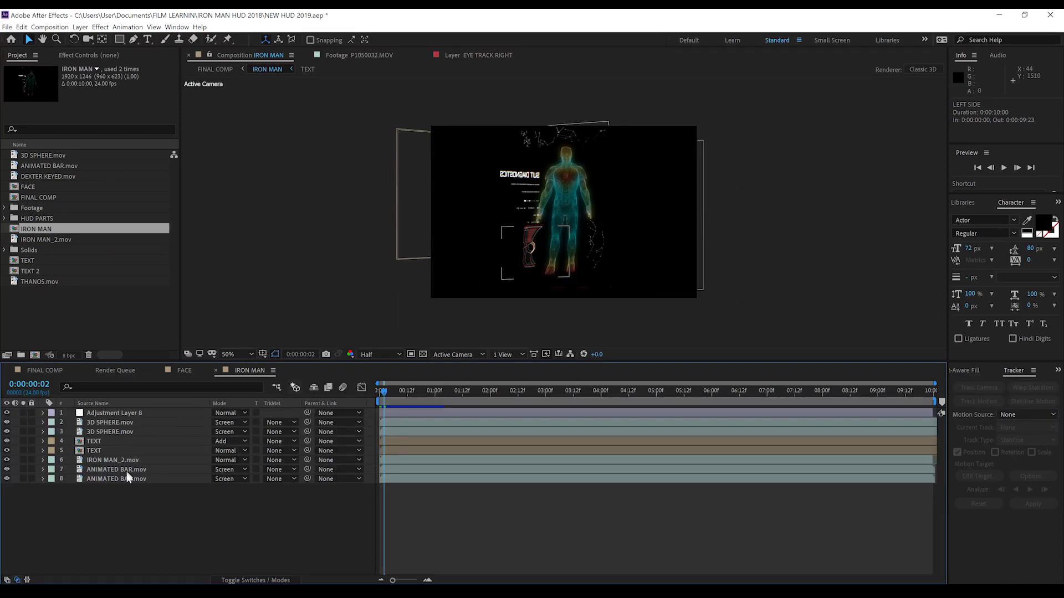
# - Replace the IRON MAN_2.mov layer's source with THANOS.mov and go back to FINAL COMP
pyautogui.click(105, 458)
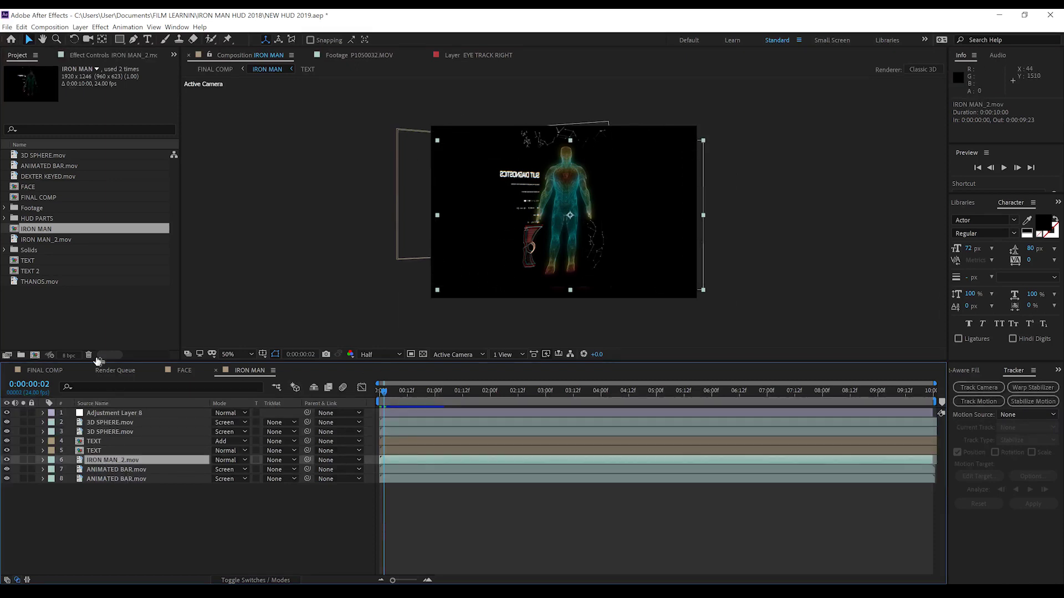
pyautogui.click(39, 282)
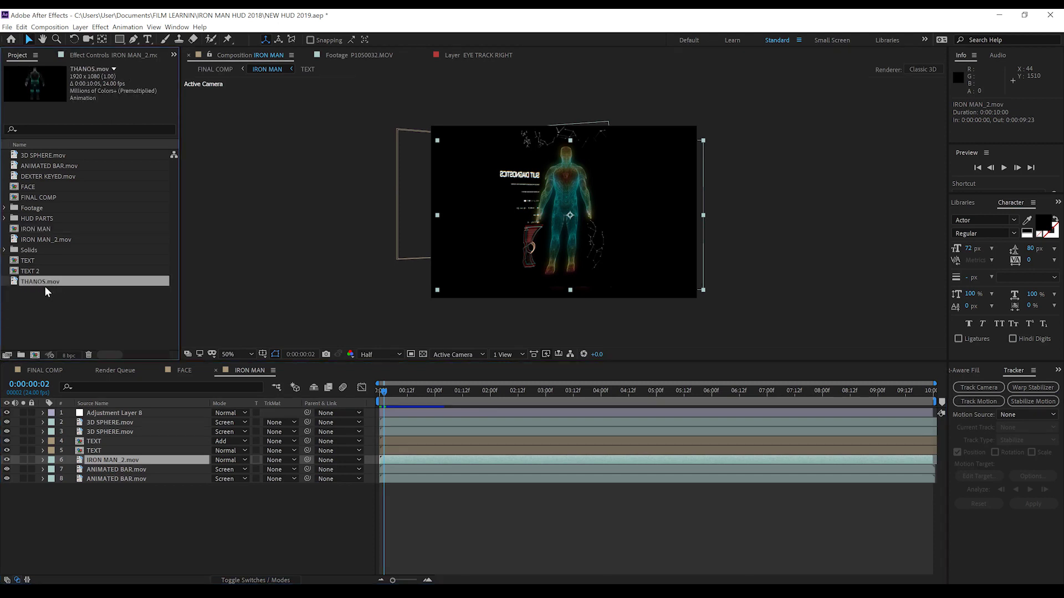
pyautogui.moveTo(41, 279); pyautogui.dragTo(119, 460)
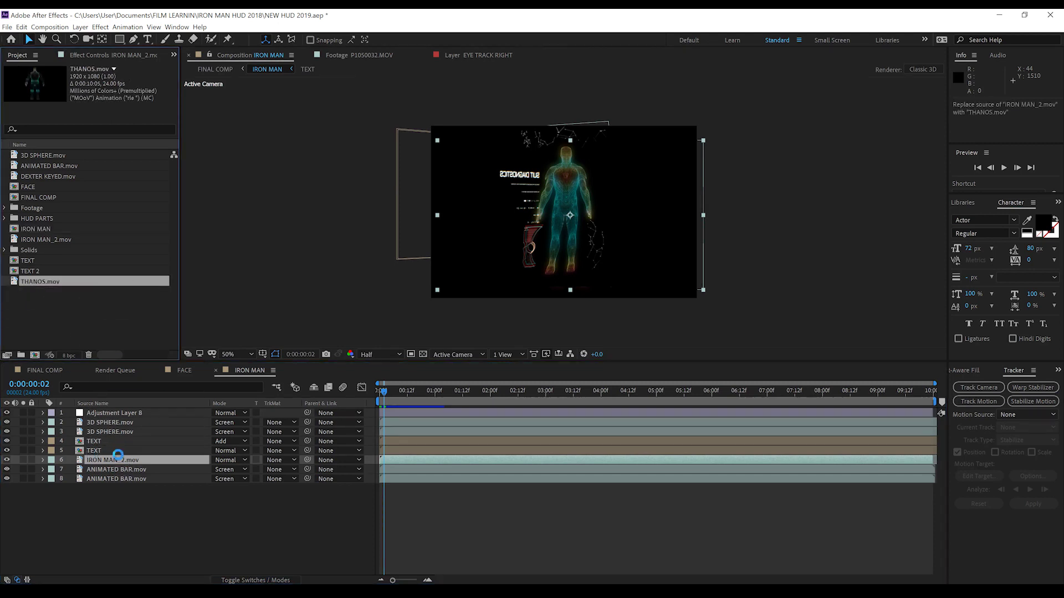
pyautogui.click(44, 366)
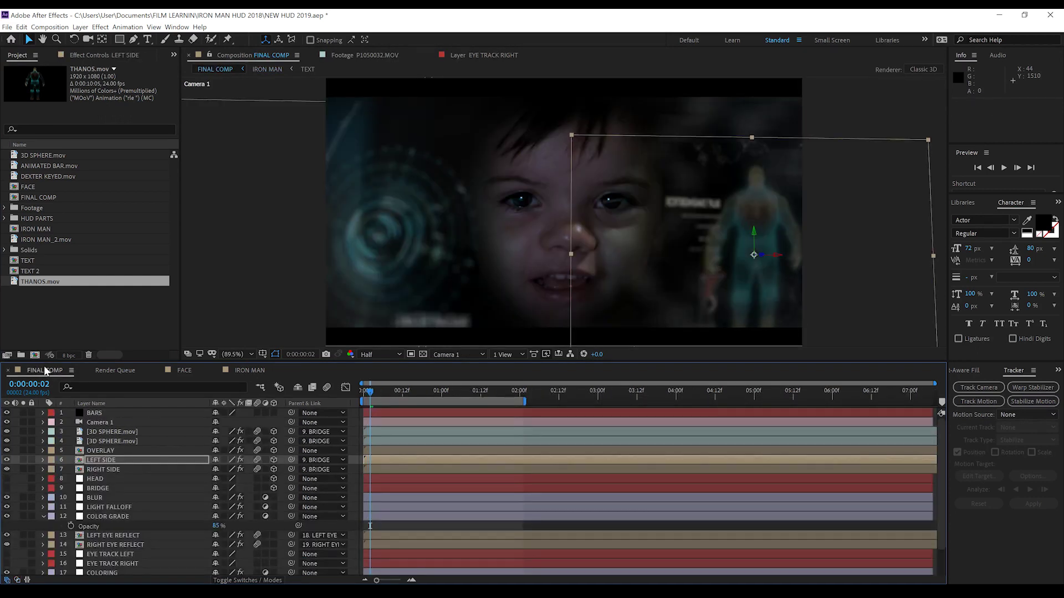